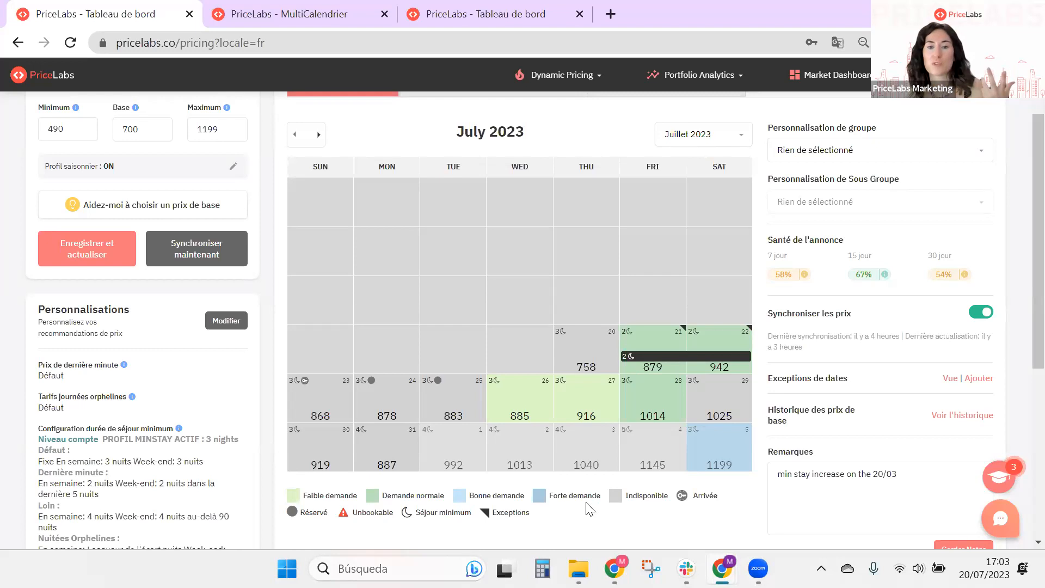
- View the August 2023 prices, return to July and delete the date-specific exception covering July 21–22
{"action": "left_click", "coordinate": [319, 135]}
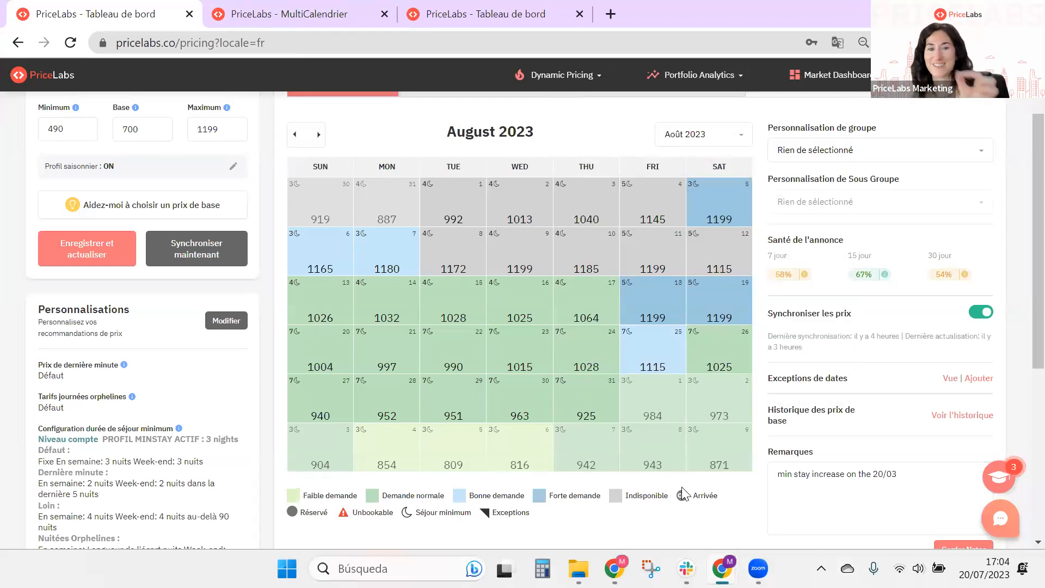
{"action": "left_click", "coordinate": [295, 143]}
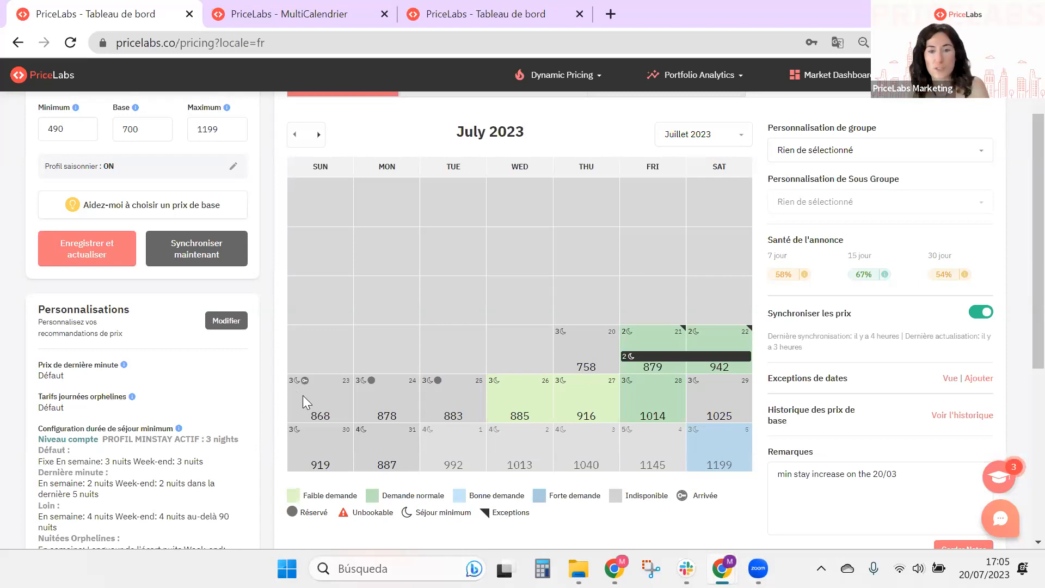
{"action": "left_click", "coordinate": [670, 368]}
{"action": "left_click", "coordinate": [956, 525]}
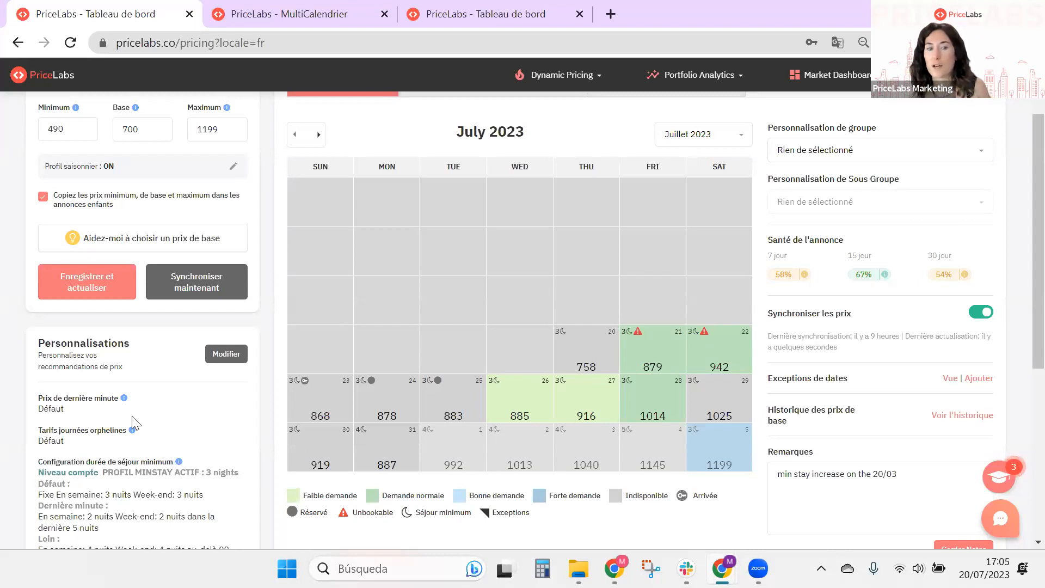
- Review Villa Biarritz's minimum-stay customizations and inspect the price breakdown for July 24 and the neighbouring July 23
{"action": "left_click", "coordinate": [218, 354]}
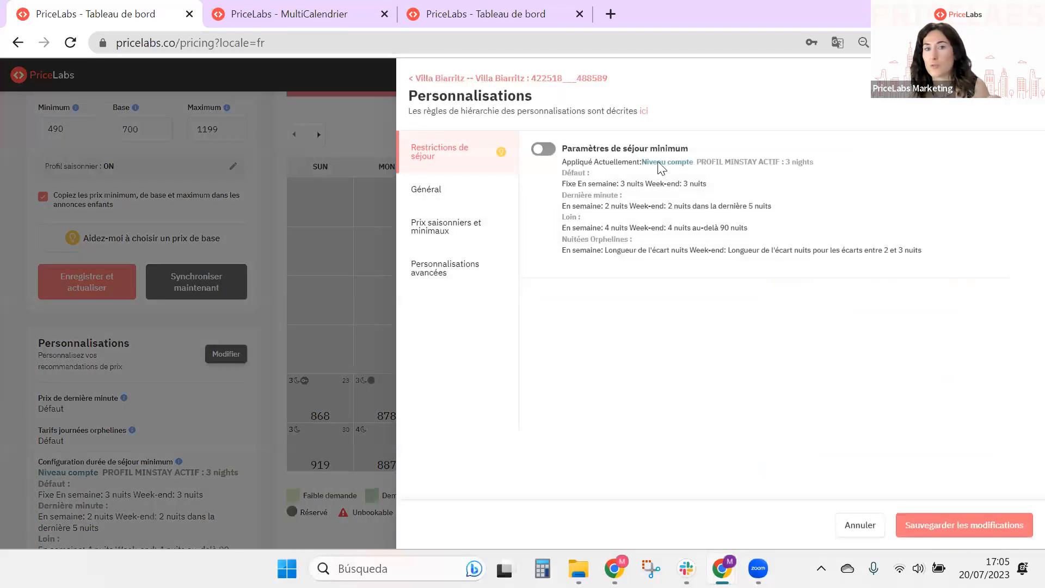
{"action": "left_click", "coordinate": [1027, 102]}
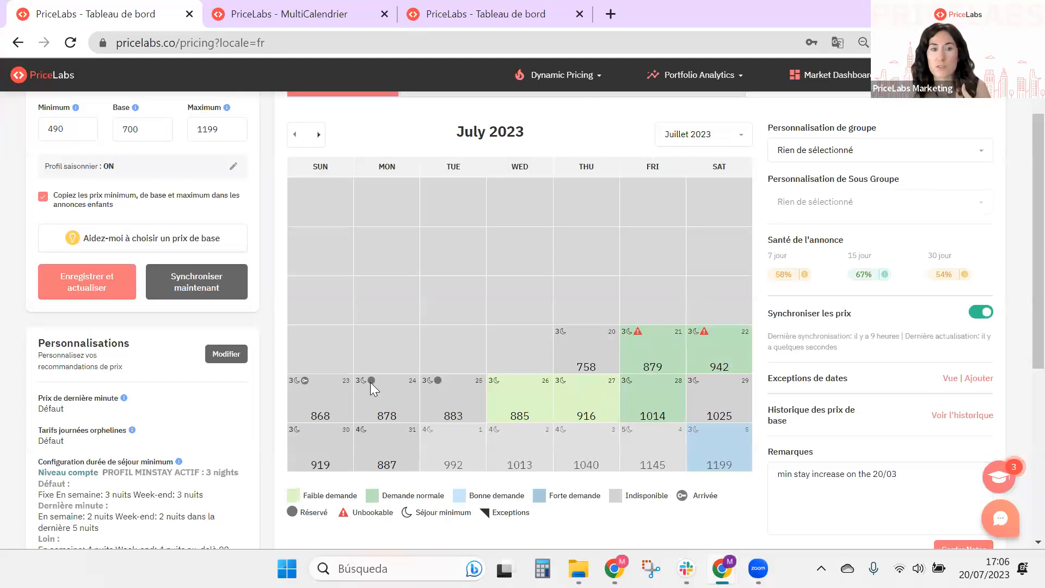
{"action": "mouse_move", "coordinate": [385, 410]}
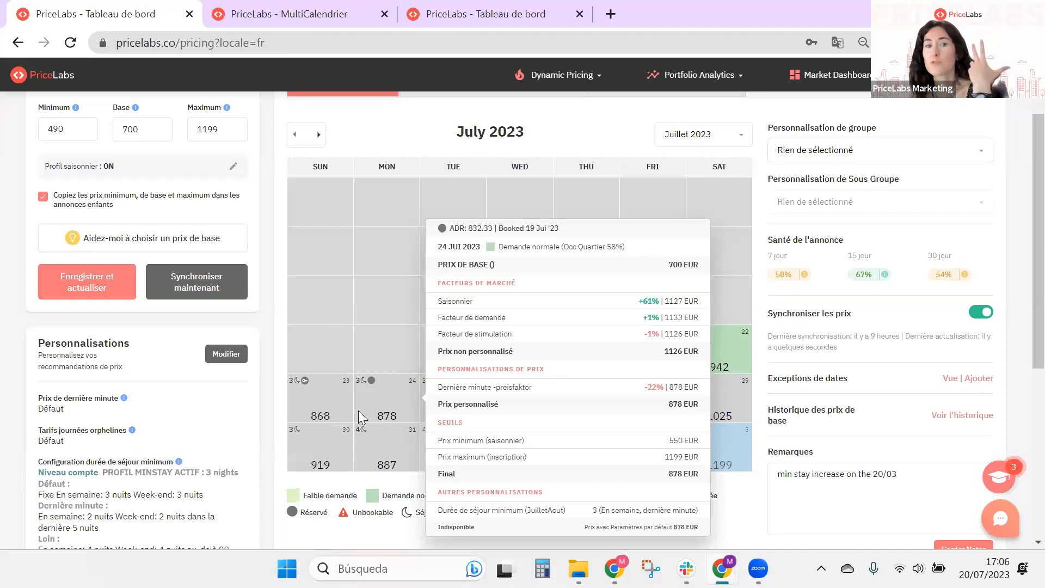
{"action": "mouse_move", "coordinate": [317, 413]}
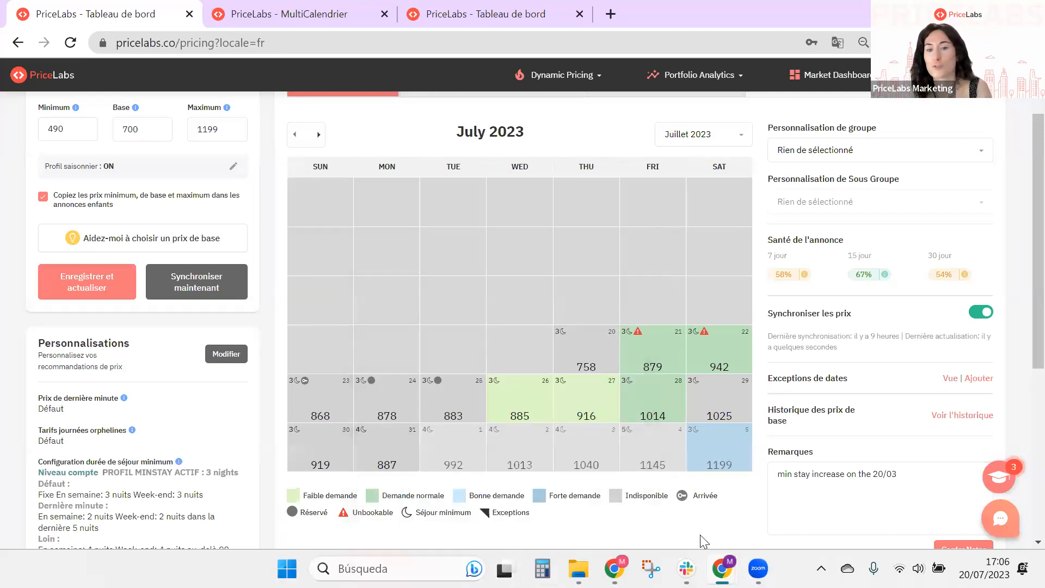
- Switch to the product presentation to review the improved calendar slide, and return to the listing's pricing calendar
{"action": "mouse_move", "coordinate": [614, 568]}
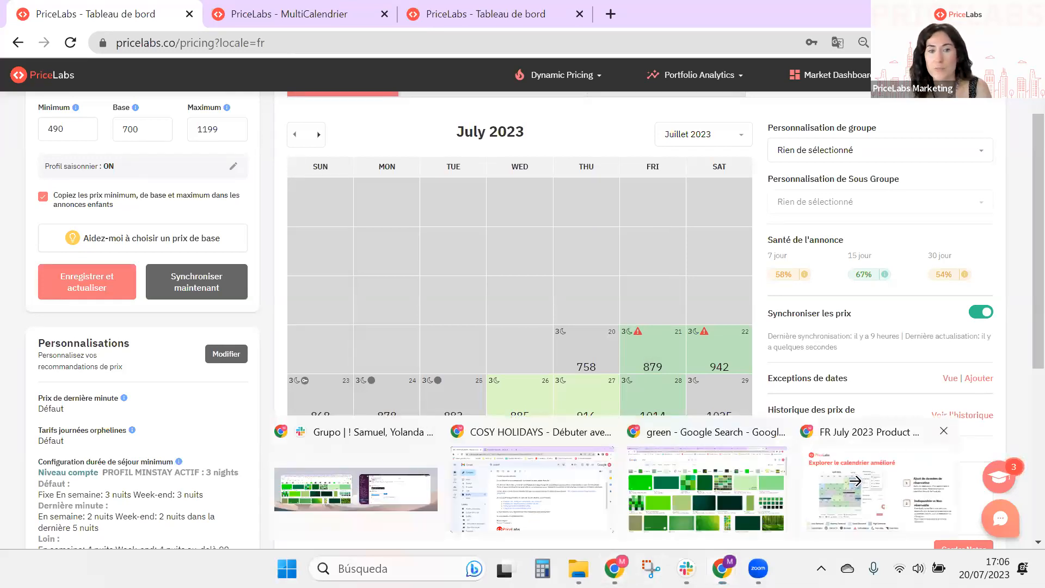
{"action": "left_click", "coordinate": [853, 482]}
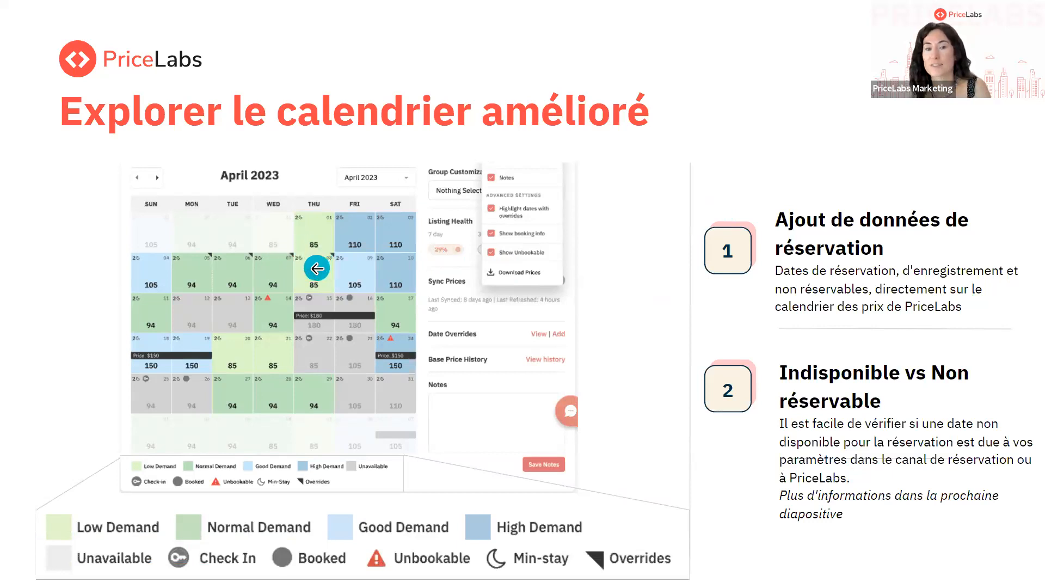
{"action": "mouse_move", "coordinate": [560, 563]}
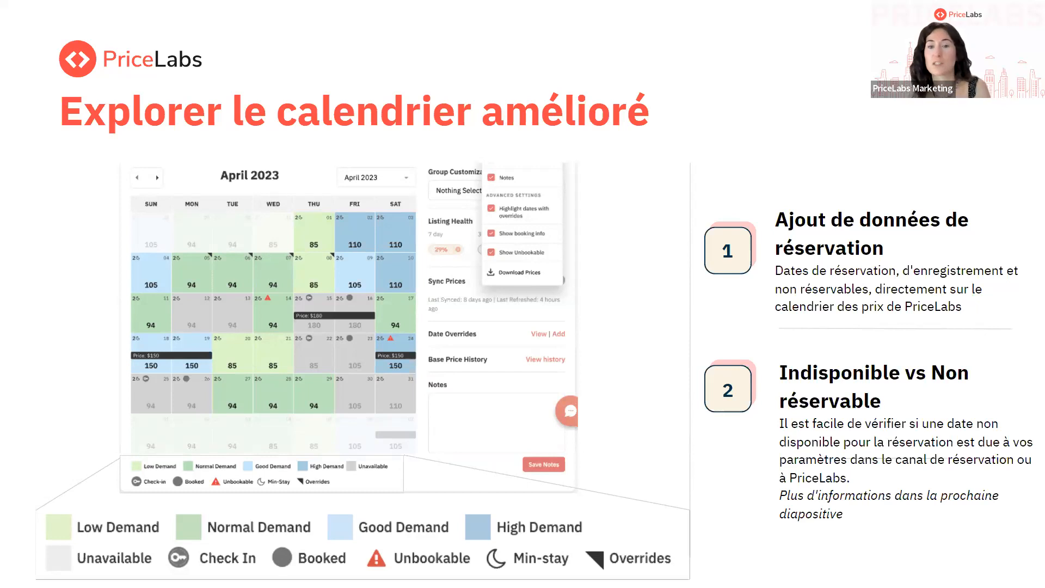
{"action": "key", "text": "alt+Tab"}
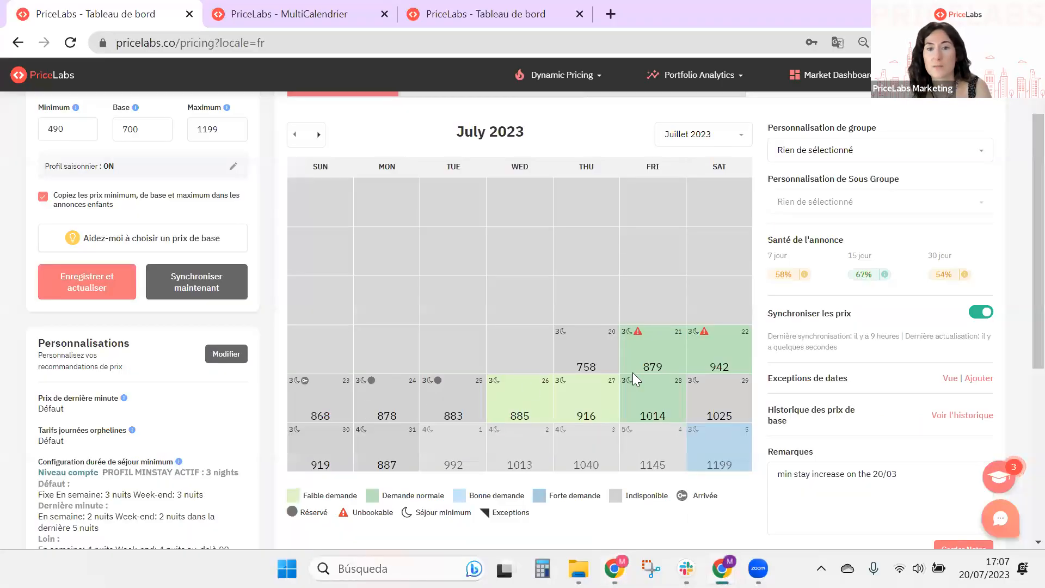
- Add a date-specific exception for July 21–22, 2023 with a minimum stay of 2 nights, and save and refresh the listing
{"action": "left_click_drag", "start_coordinate": [657, 349], "coordinate": [722, 345]}
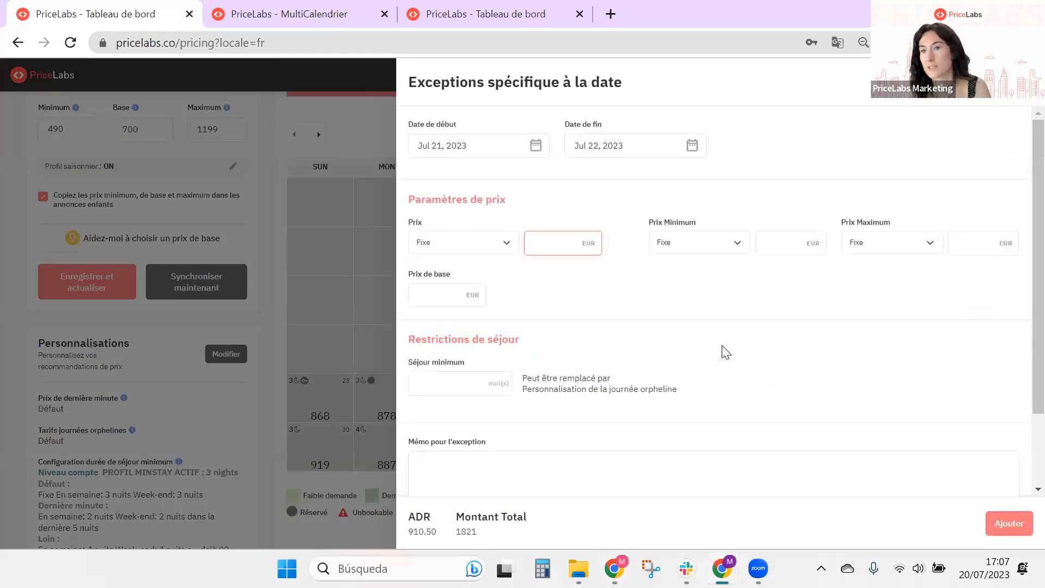
{"action": "left_click", "coordinate": [462, 377]}
{"action": "type", "text": "2"}
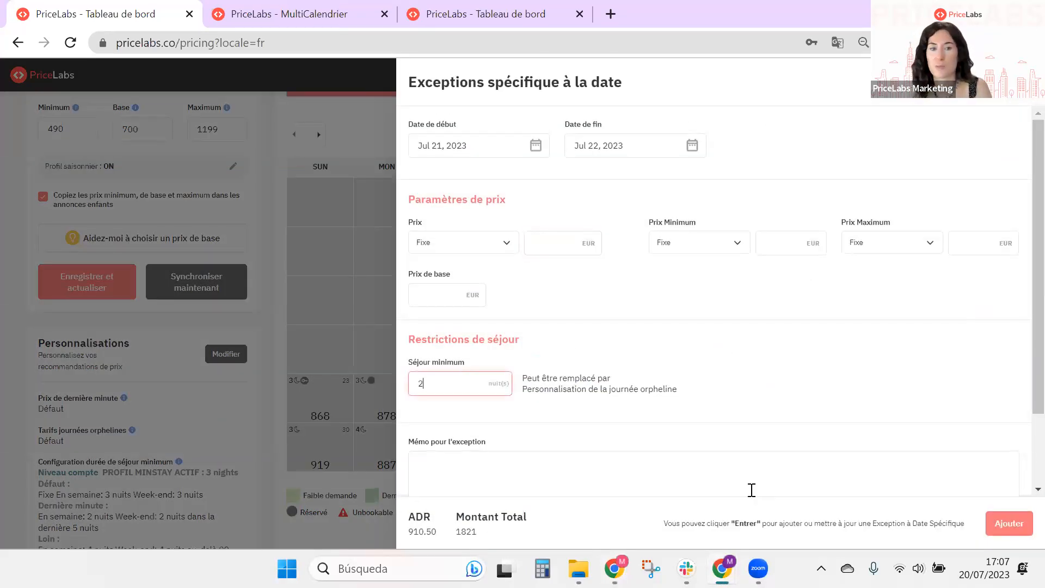
{"action": "left_click", "coordinate": [1019, 532]}
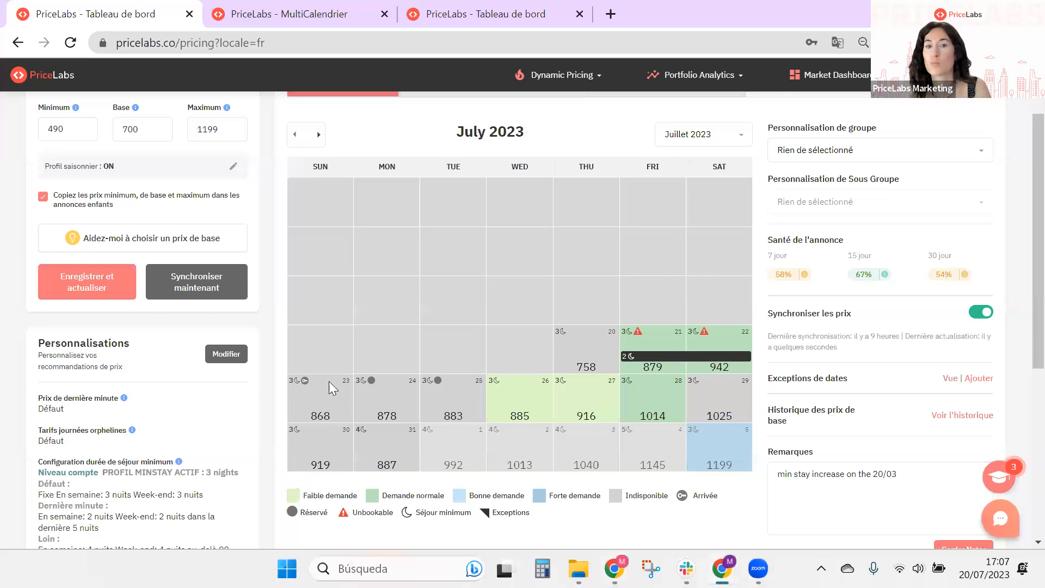
{"action": "left_click", "coordinate": [63, 289]}
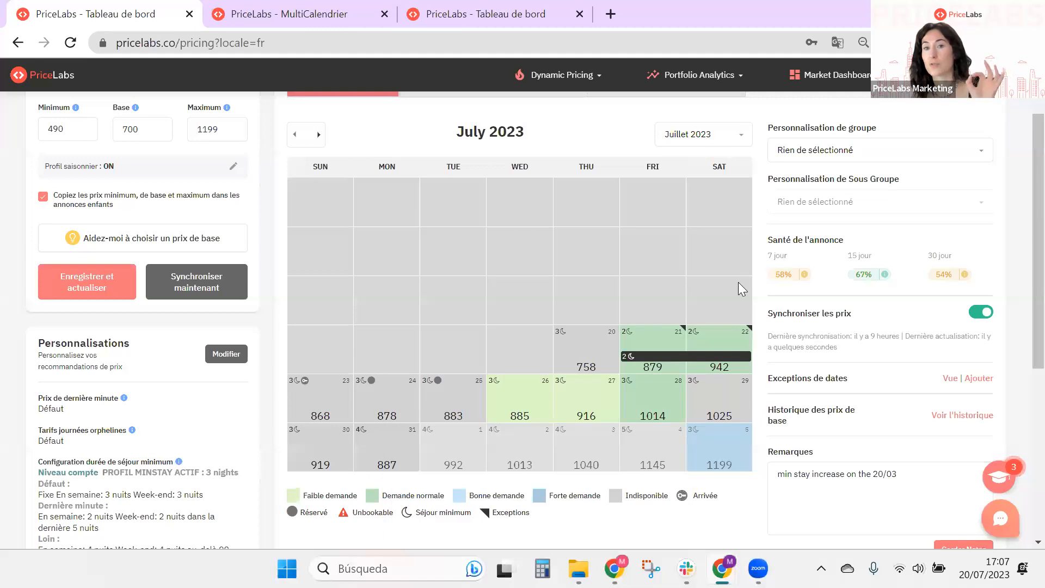
- Turn Show Unbookable and Show Booking Info off and back on in the calendar display settings
{"action": "scroll", "coordinate": [738, 282], "scroll_direction": "up", "scroll_amount": 2}
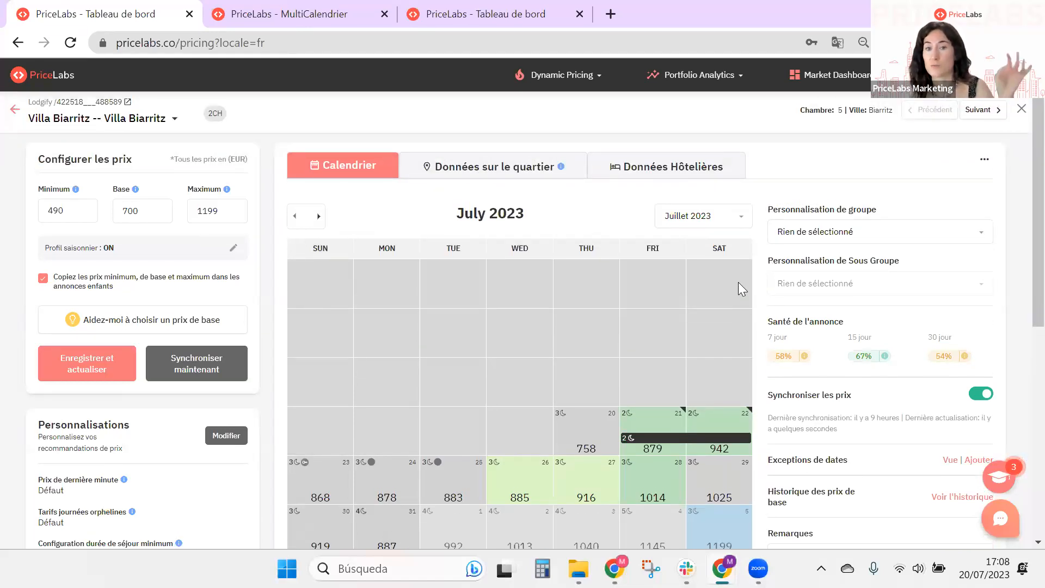
{"action": "left_click", "coordinate": [986, 160]}
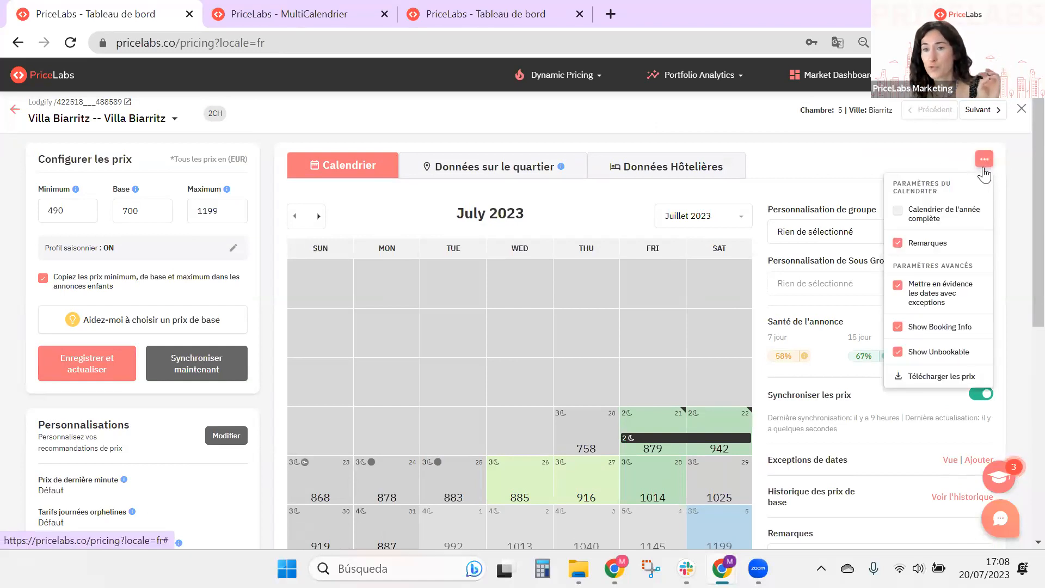
{"action": "left_click", "coordinate": [943, 357]}
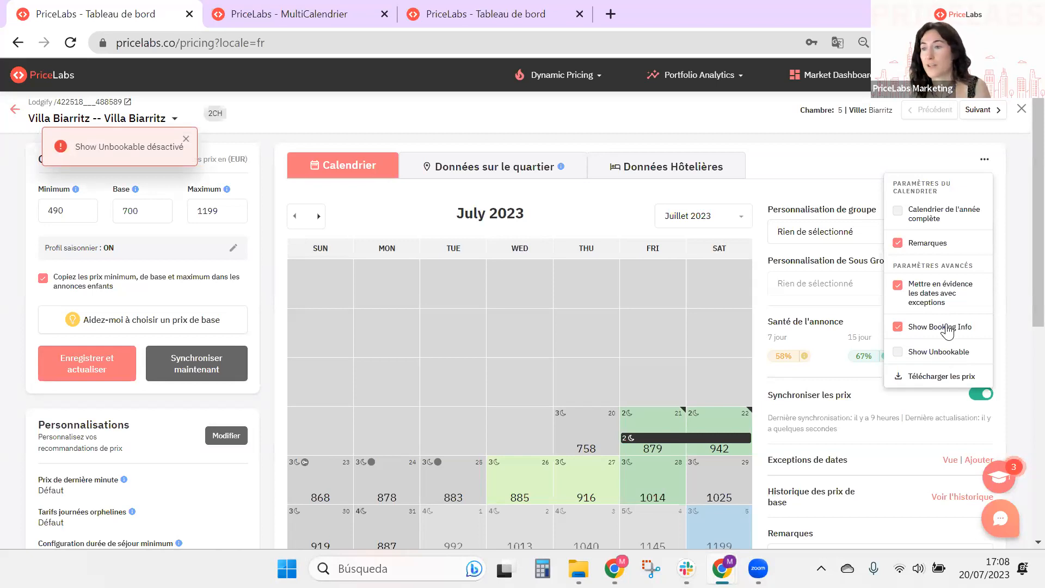
{"action": "left_click", "coordinate": [948, 328]}
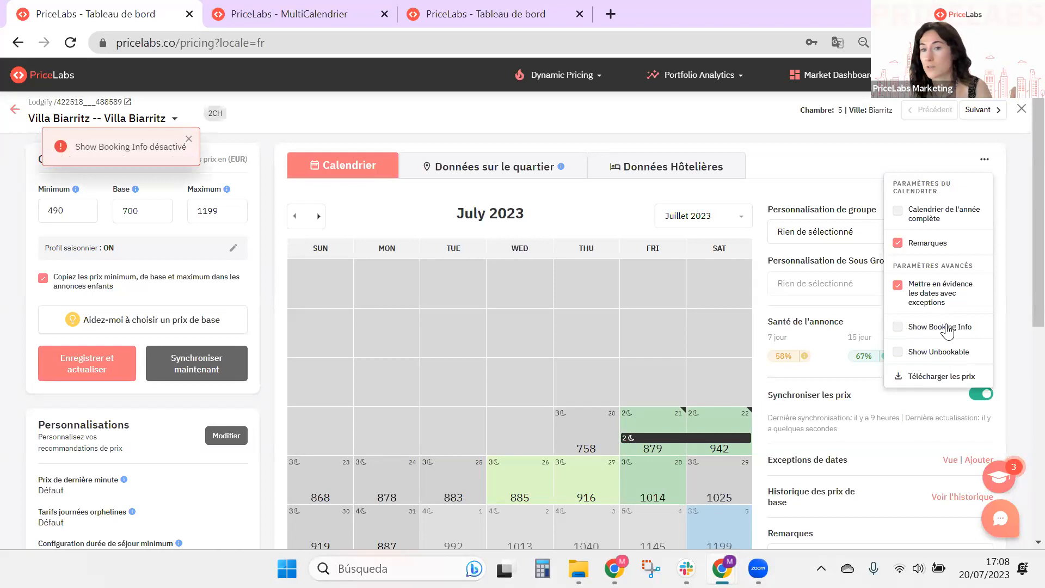
{"action": "left_click", "coordinate": [948, 328]}
{"action": "left_click", "coordinate": [944, 353]}
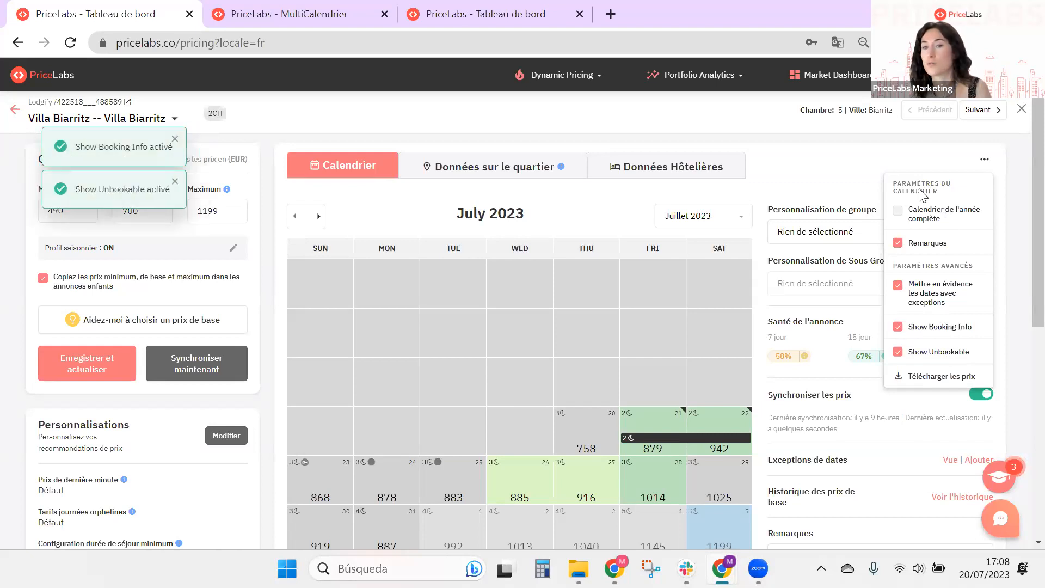
{"action": "left_click", "coordinate": [889, 161]}
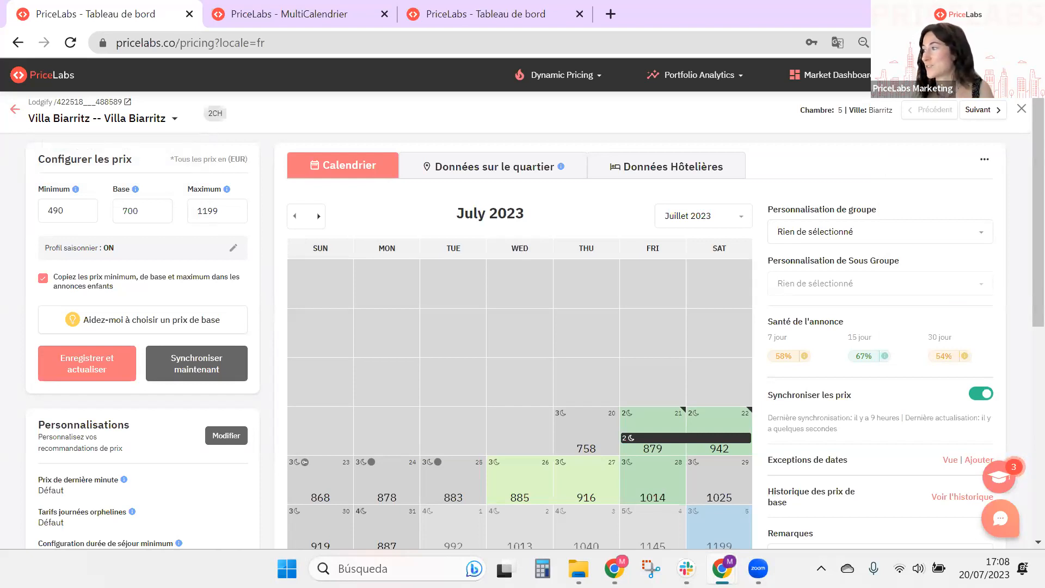
- Switch to the product presentation and advance to the slide explaining the calendar indicators
{"action": "key", "text": "alt+Tab"}
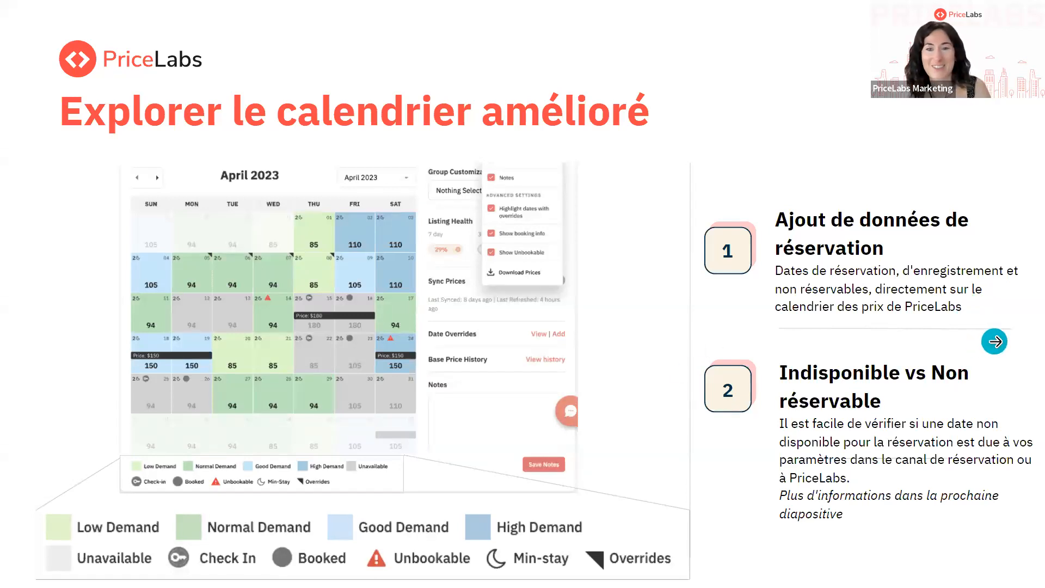
{"action": "left_click", "coordinate": [995, 341]}
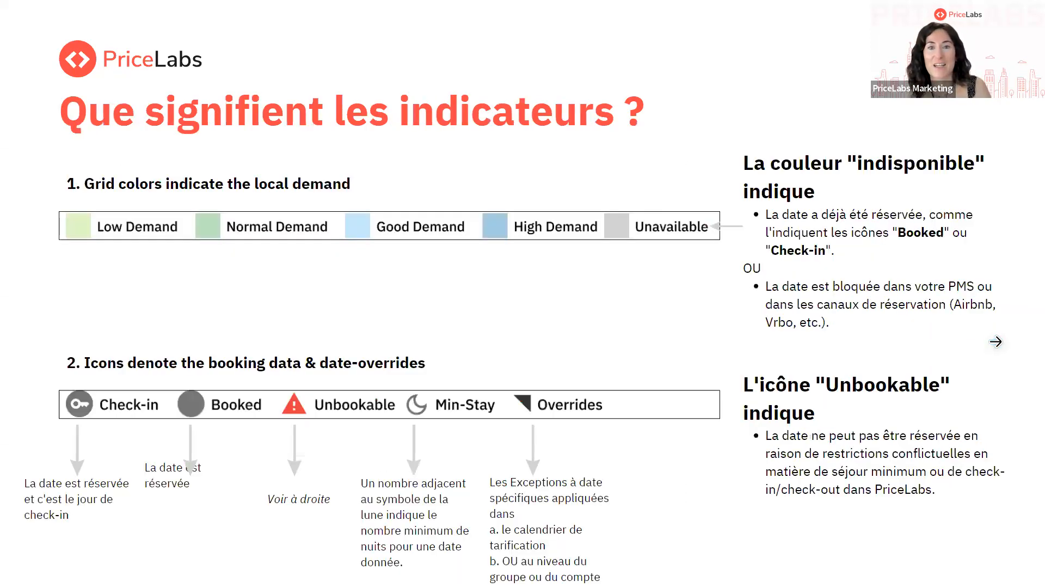
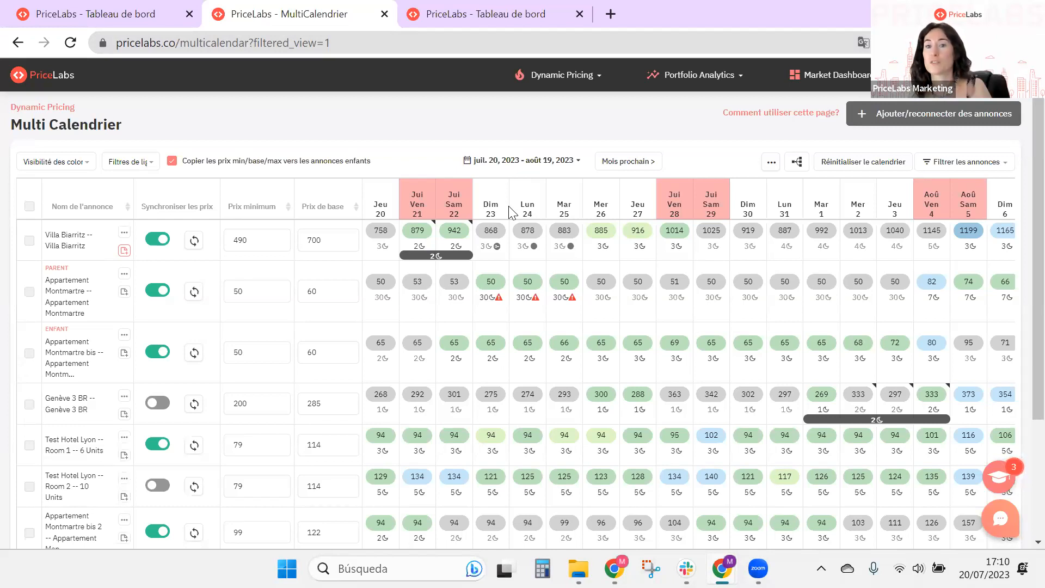
- Look through the multi-calendar's listing filter criteria and the actions available for Villa Biarritz
{"action": "scroll", "coordinate": [647, 301], "scroll_direction": "down", "scroll_amount": 1}
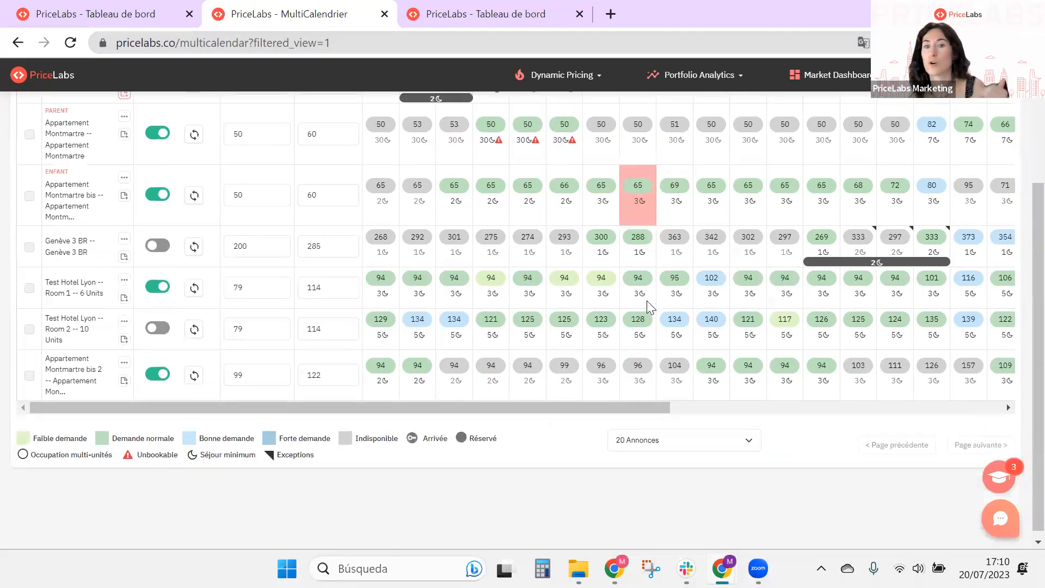
{"action": "scroll", "coordinate": [647, 300], "scroll_direction": "up", "scroll_amount": 1}
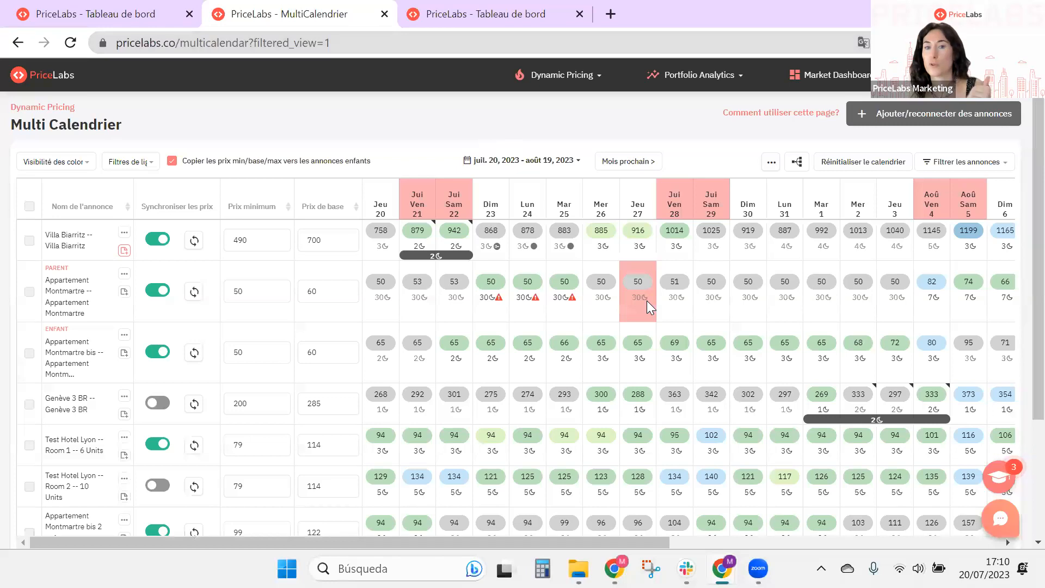
{"action": "left_click", "coordinate": [983, 162]}
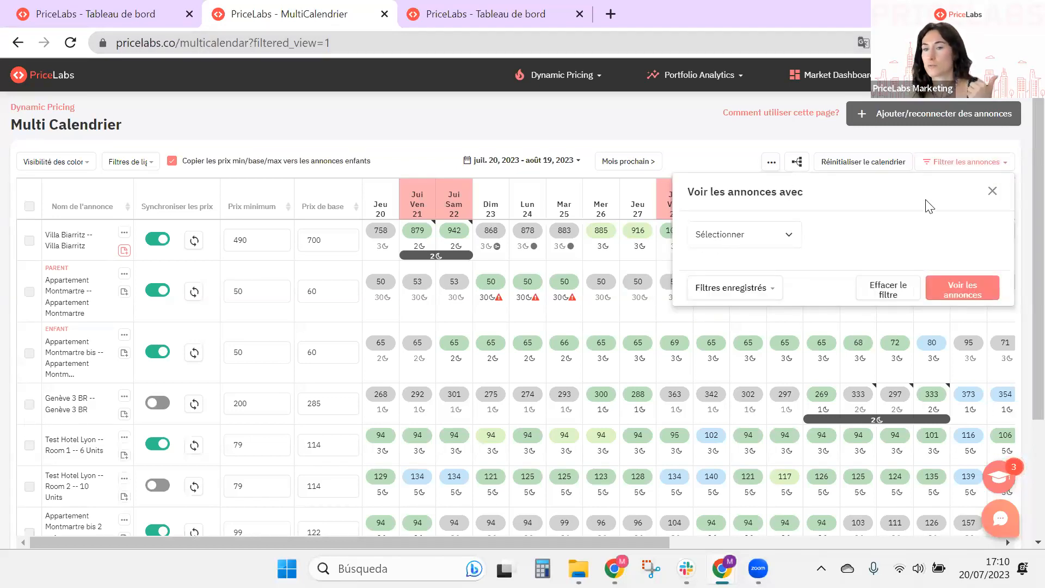
{"action": "left_click", "coordinate": [728, 237]}
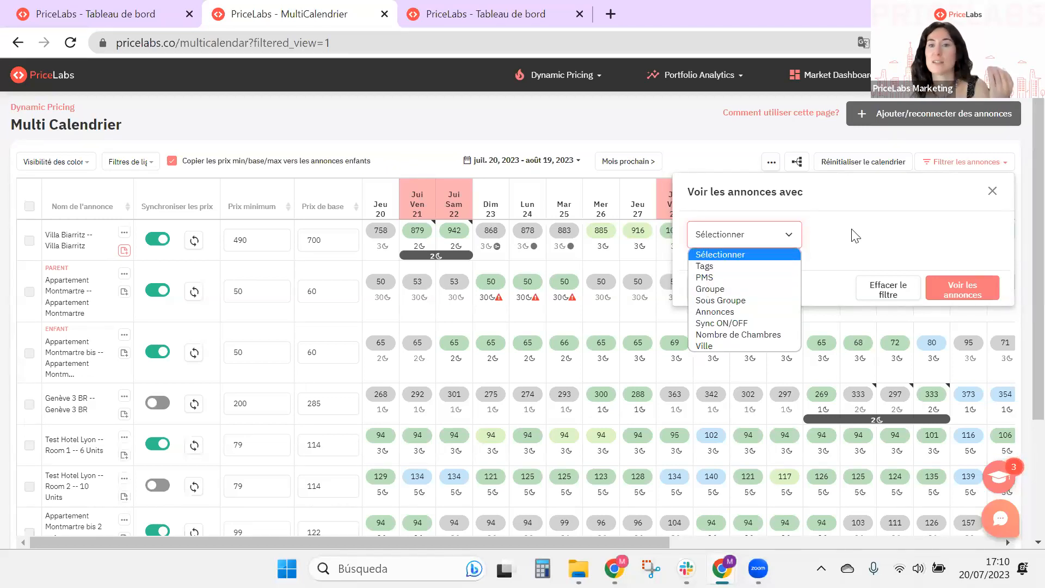
{"action": "left_click", "coordinate": [993, 193]}
{"action": "left_click", "coordinate": [993, 191]}
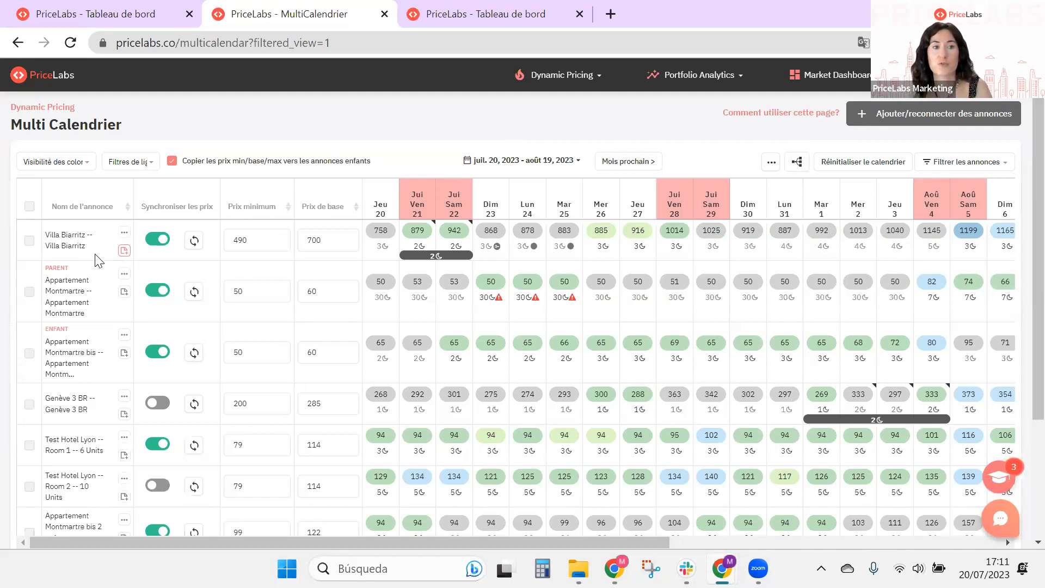
{"action": "left_click", "coordinate": [124, 235]}
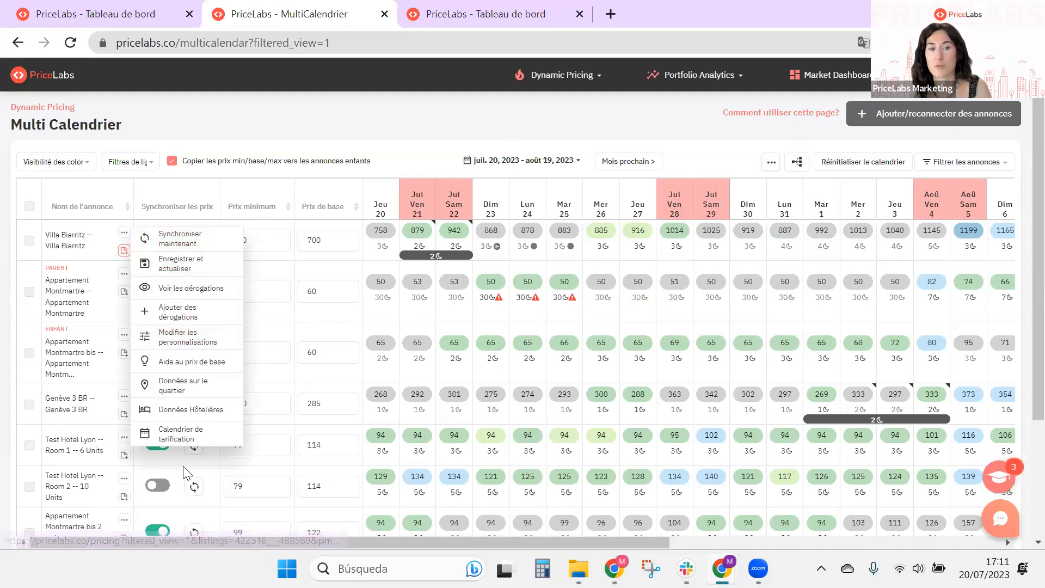
{"action": "left_click", "coordinate": [105, 237]}
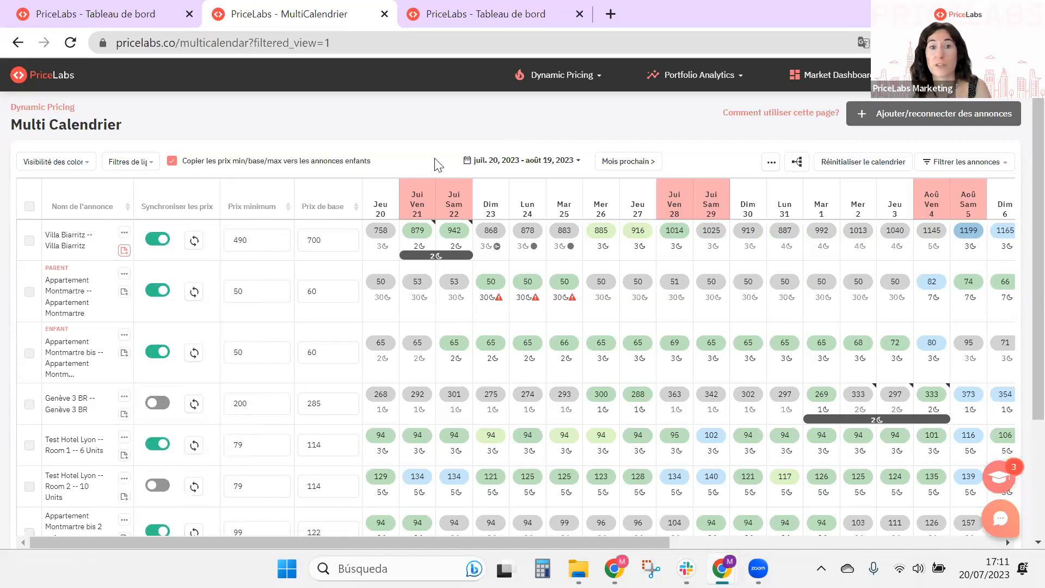
- Hide the price synchronization, base price and minimum price columns in the multi-calendar
{"action": "left_click", "coordinate": [75, 166]}
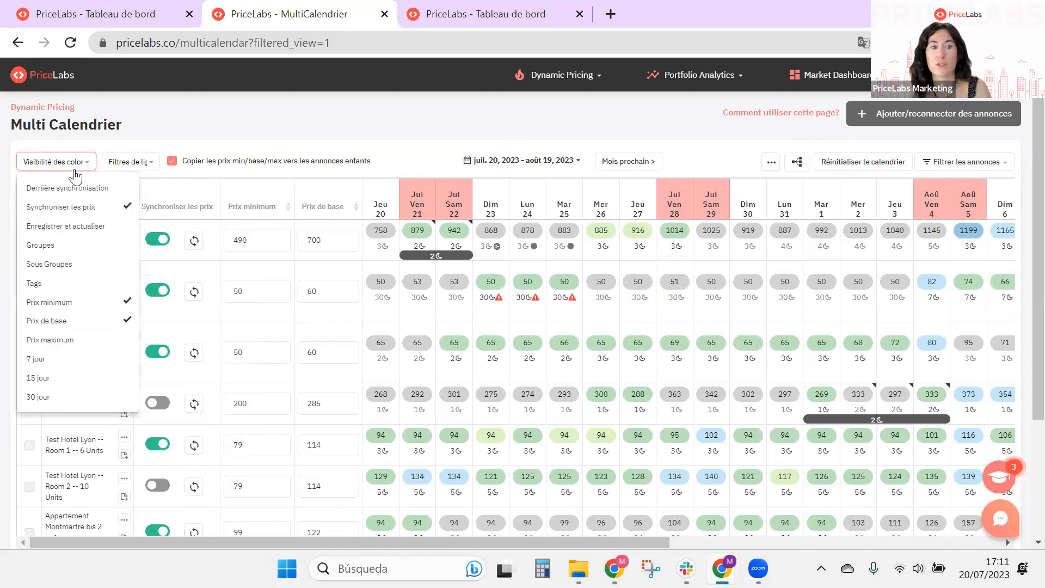
{"action": "left_click", "coordinate": [79, 211]}
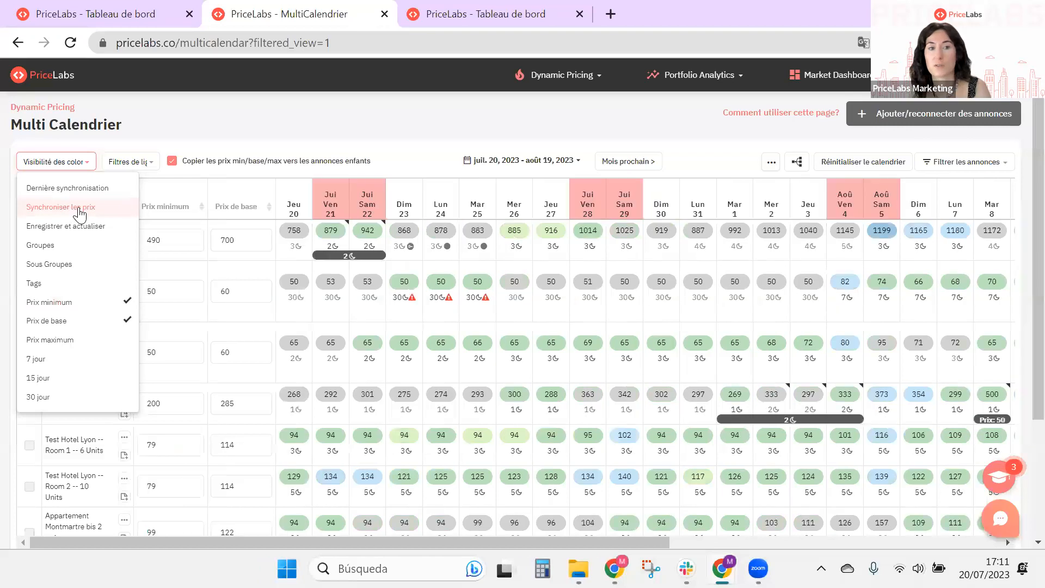
{"action": "left_click", "coordinate": [93, 327]}
{"action": "left_click", "coordinate": [105, 304]}
{"action": "left_click", "coordinate": [343, 123]}
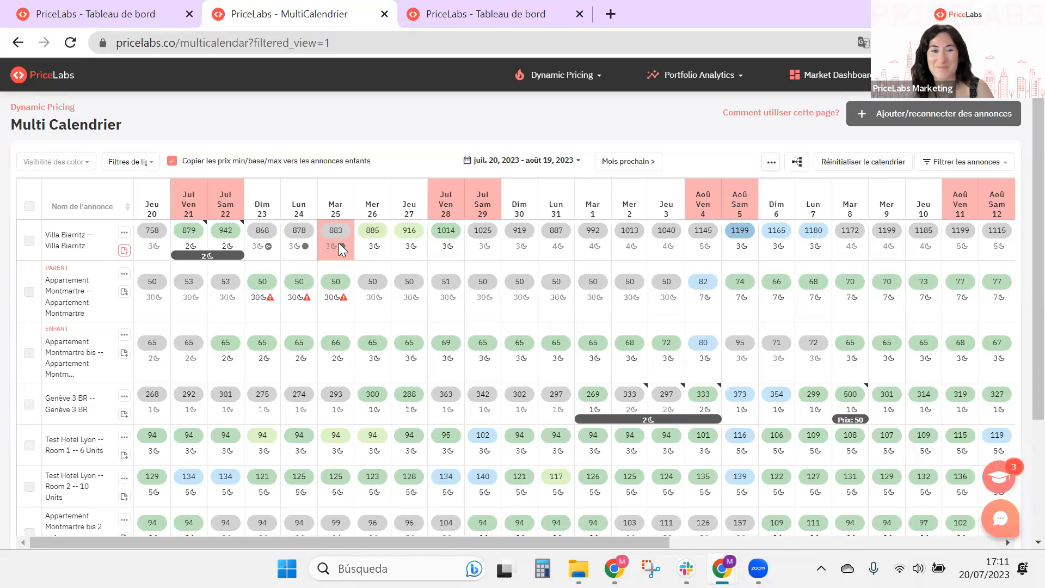
- Look through Villa Biarritz's listing actions, open its pricing calendar separately and return to the multi-calendar
{"action": "left_click", "coordinate": [125, 235]}
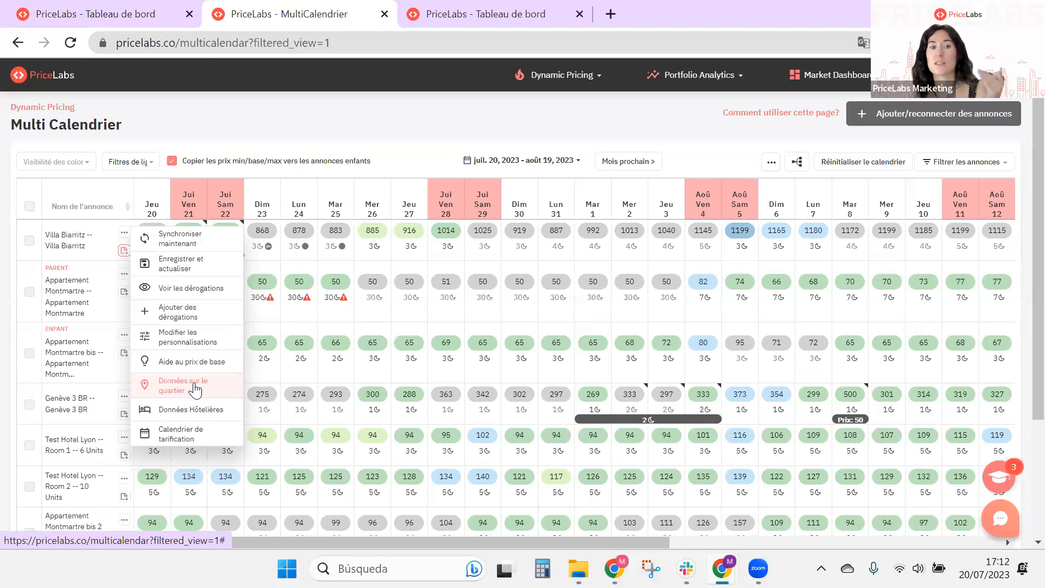
{"action": "left_click", "coordinate": [282, 134]}
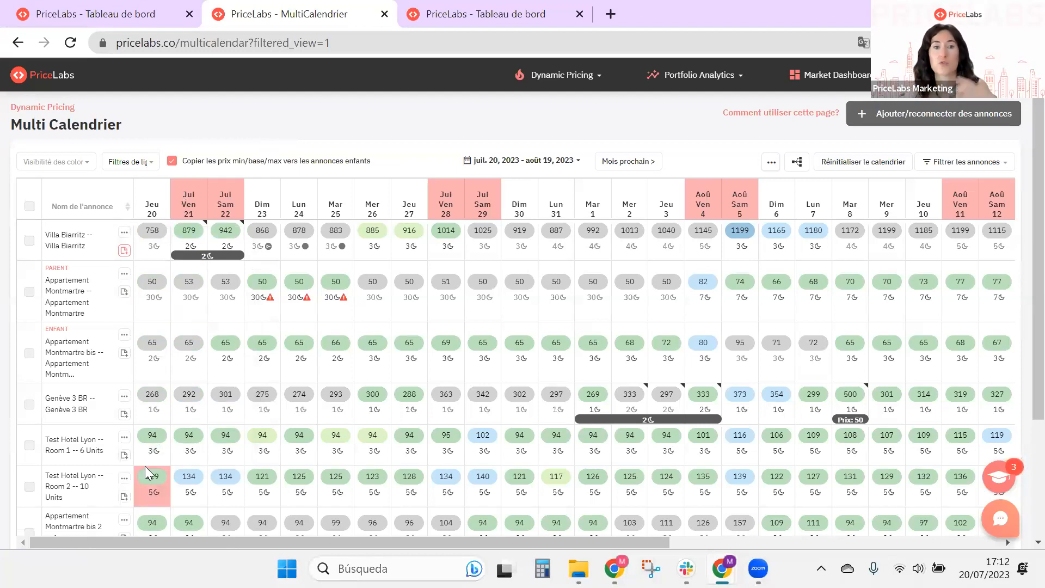
{"action": "left_click", "coordinate": [124, 233]}
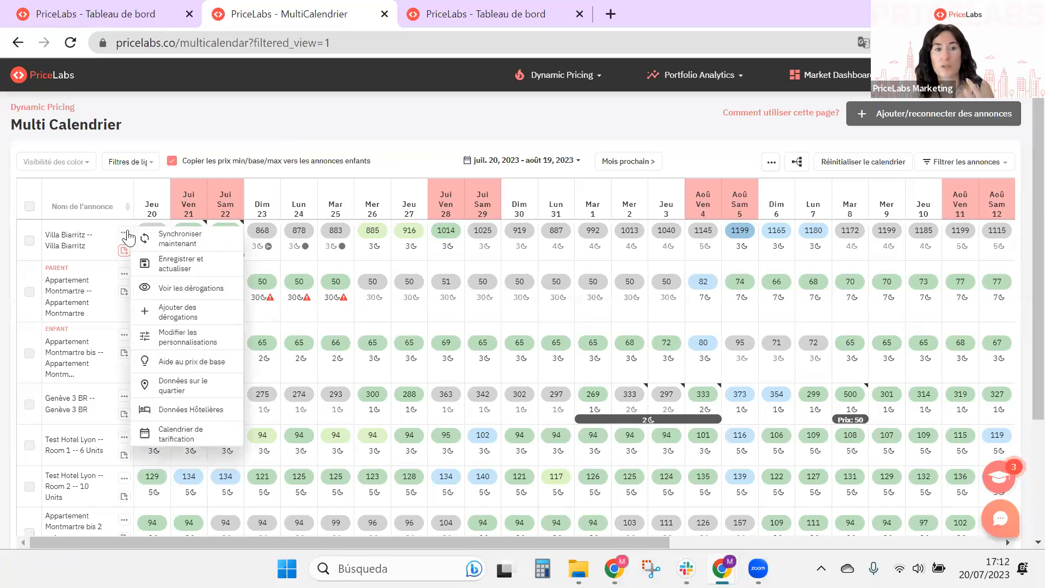
{"action": "left_click", "coordinate": [185, 435]}
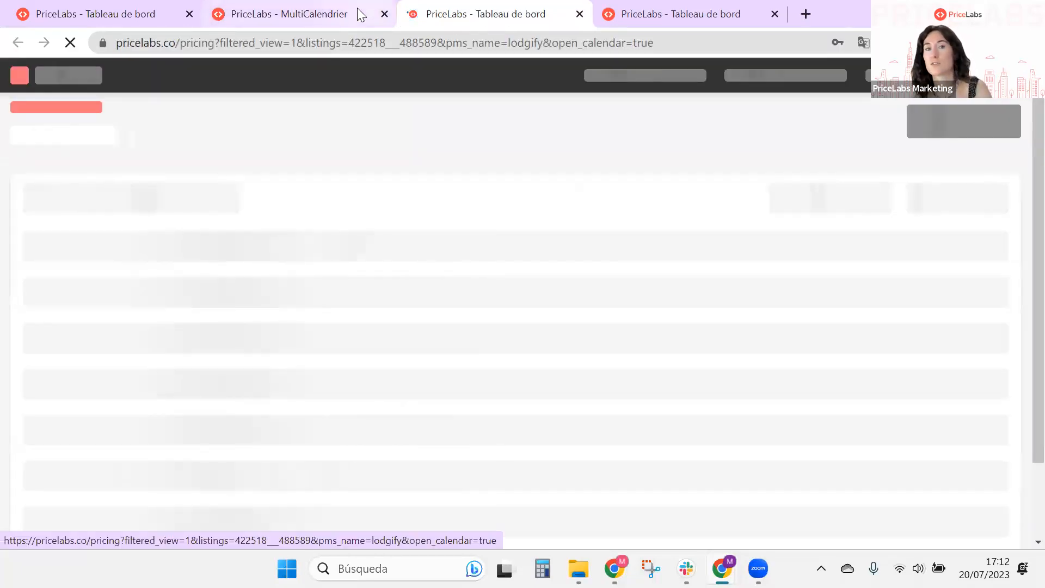
{"action": "left_click", "coordinate": [357, 13]}
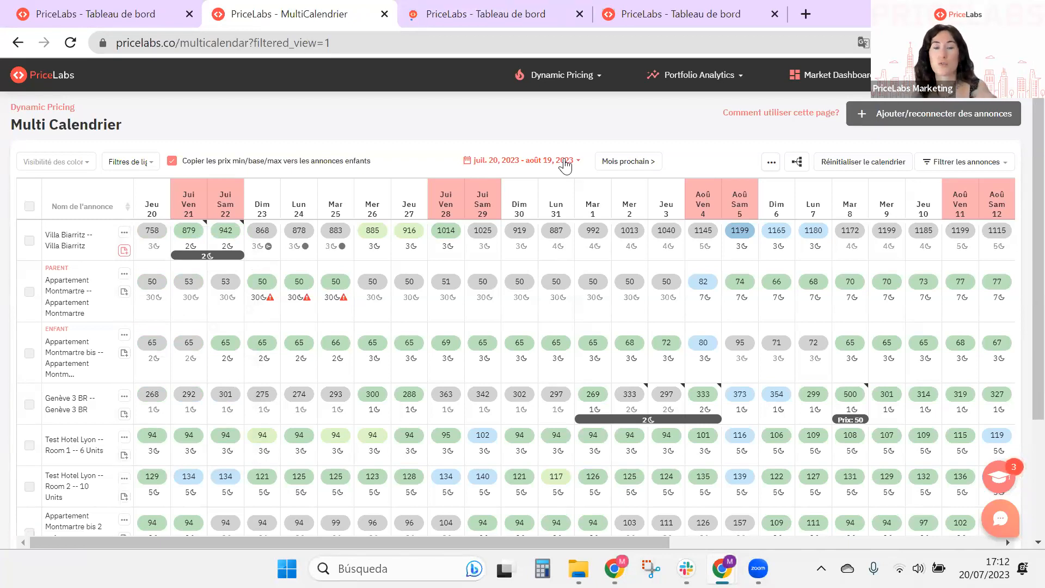
{"action": "left_click", "coordinate": [514, 13]}
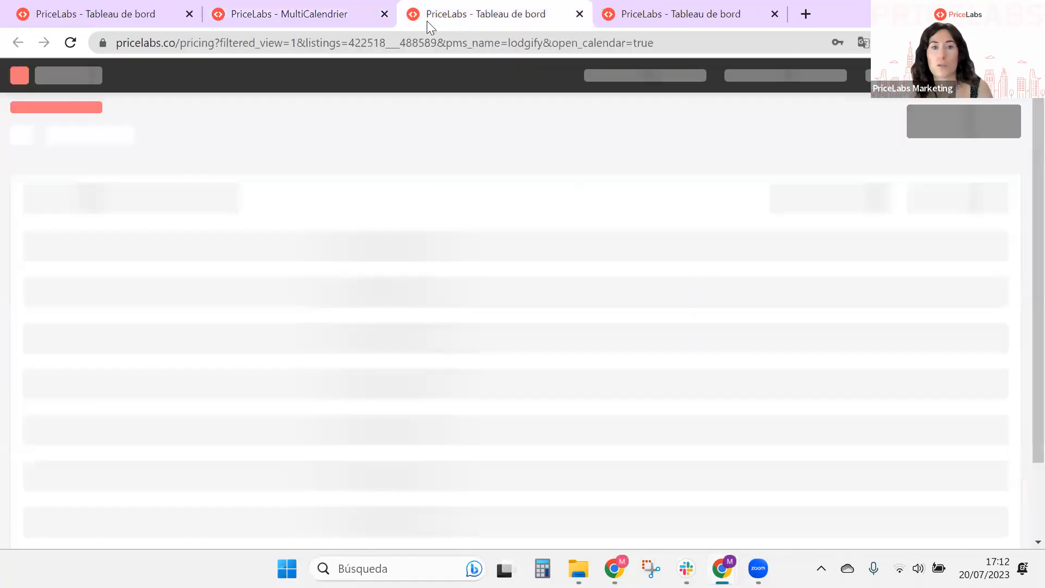
{"action": "left_click", "coordinate": [317, 19]}
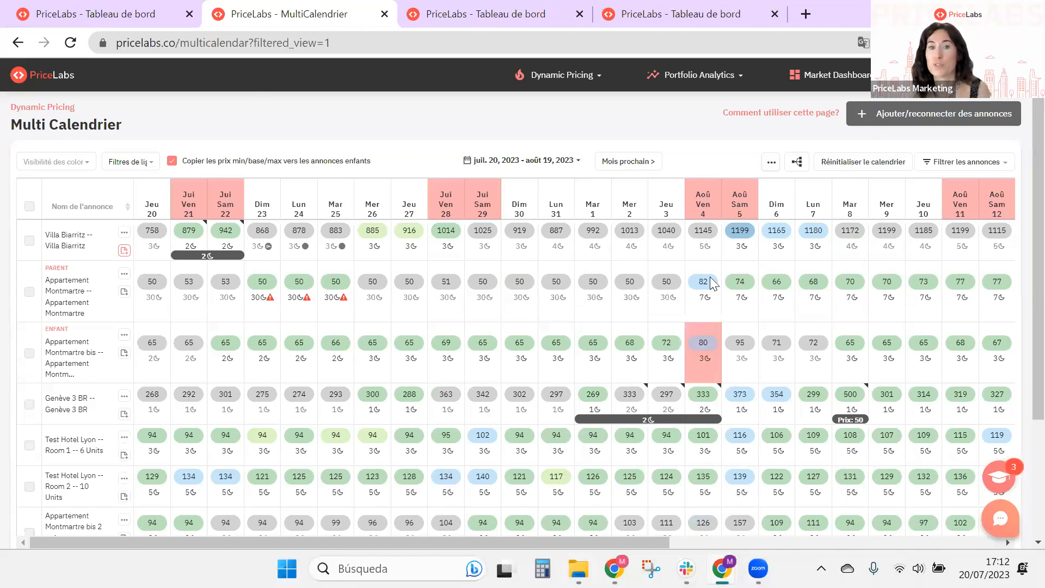
- Hide the child listings in the multi-calendar and review the other additional display settings
{"action": "left_click", "coordinate": [771, 165]}
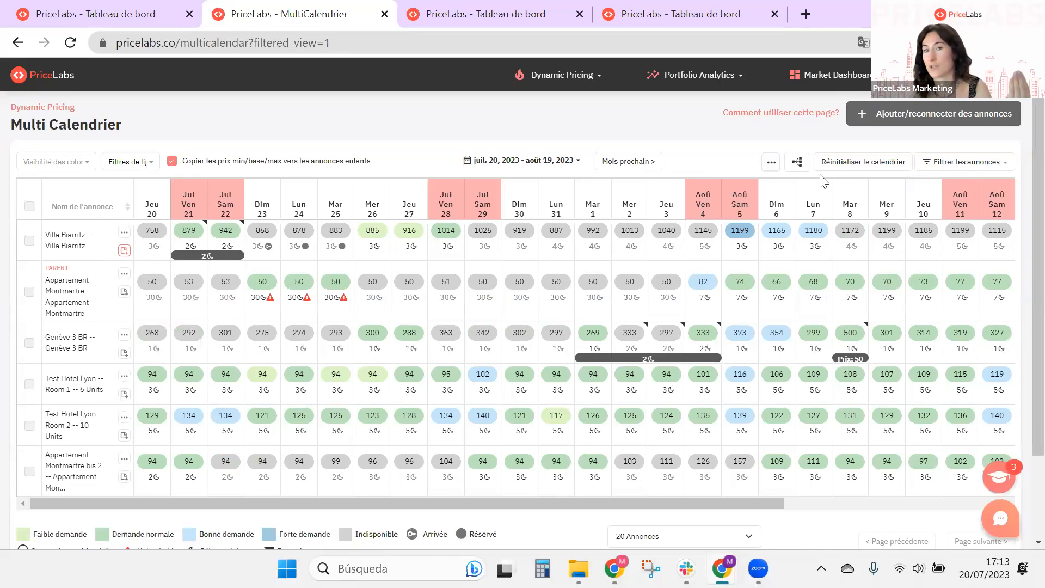
{"action": "left_click", "coordinate": [771, 163]}
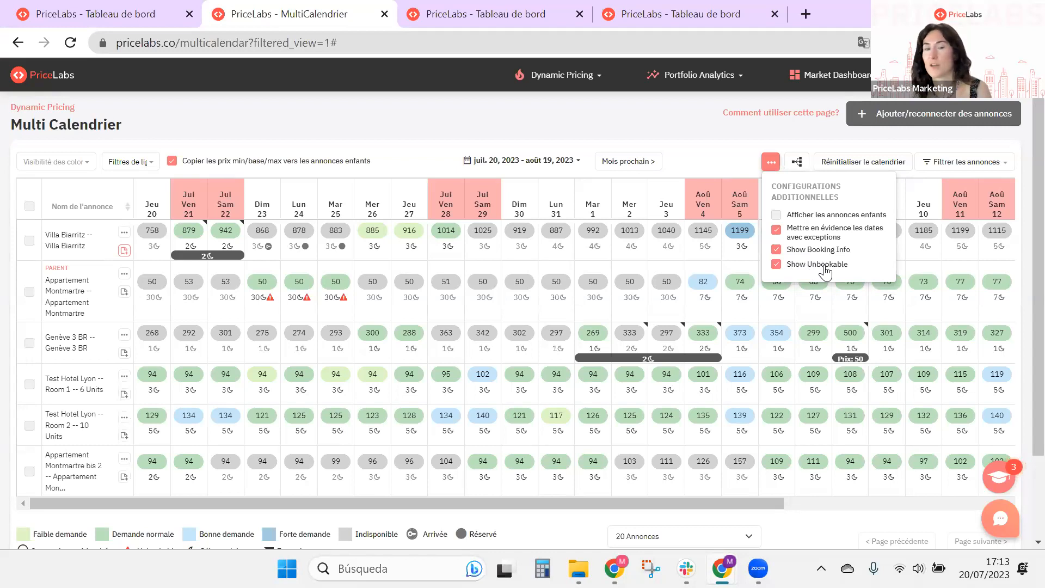
{"action": "left_click", "coordinate": [704, 156]}
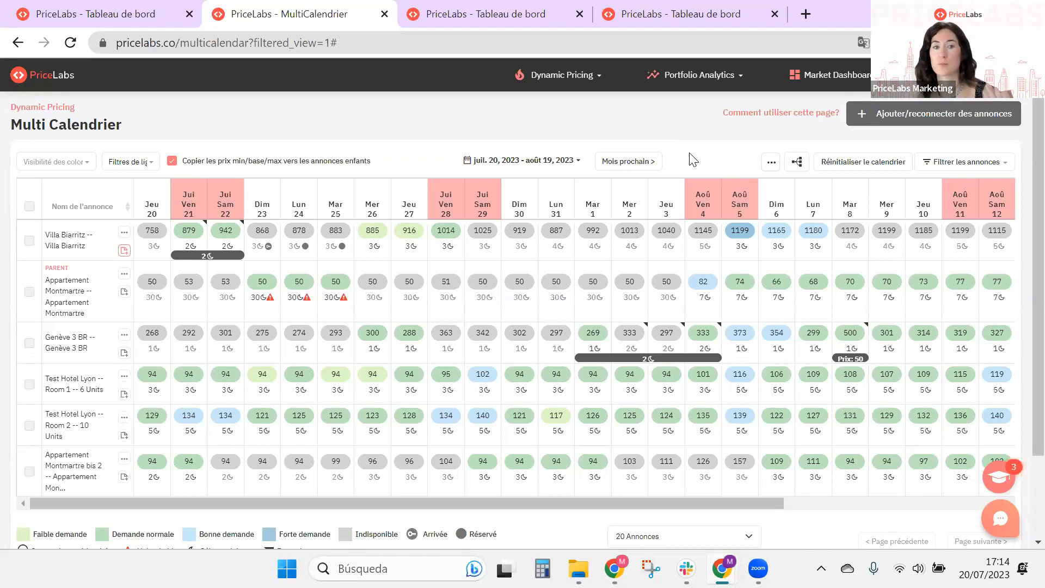
- Select Test Hotel Lyon Room 1 and Room 2 and start a grouped date-specific override for them
{"action": "left_click", "coordinate": [30, 384]}
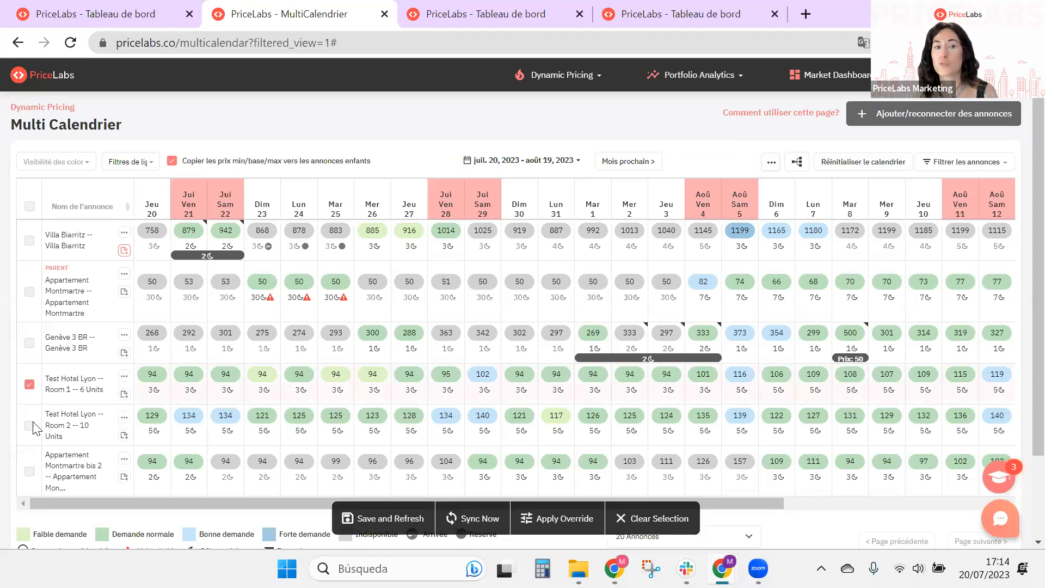
{"action": "left_click", "coordinate": [29, 425]}
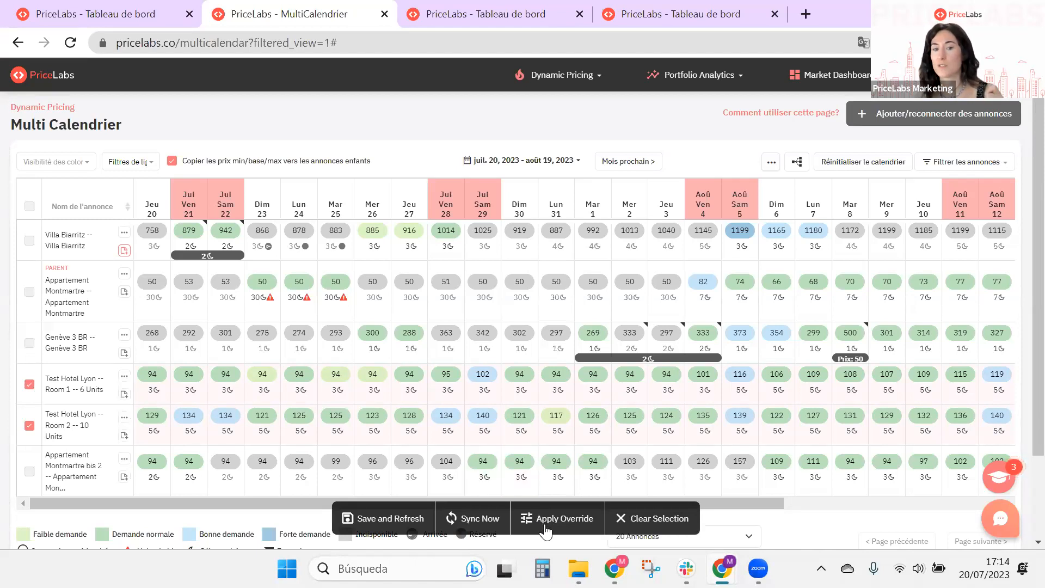
{"action": "left_click", "coordinate": [569, 527]}
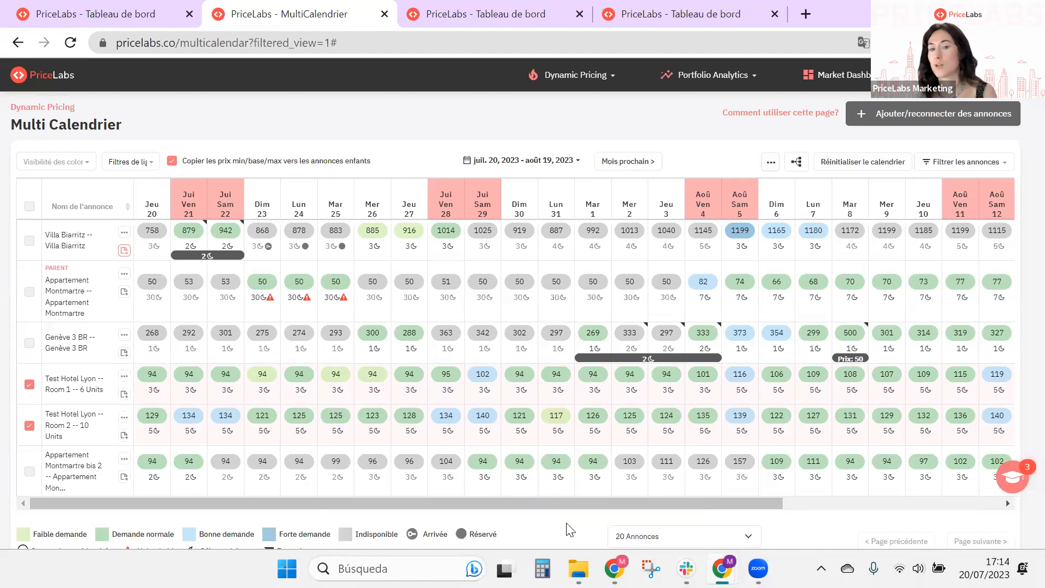
- Add a fixed price of 150 EUR from Jul 20 to Jul 21, 2023 to both selected hotel rooms
{"action": "left_click", "coordinate": [478, 200]}
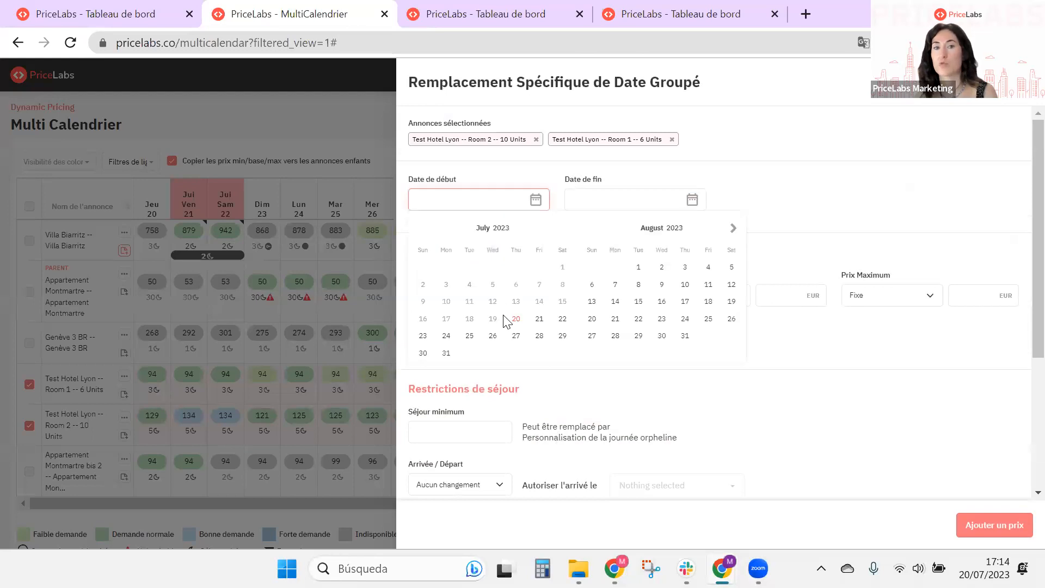
{"action": "left_click", "coordinate": [516, 321]}
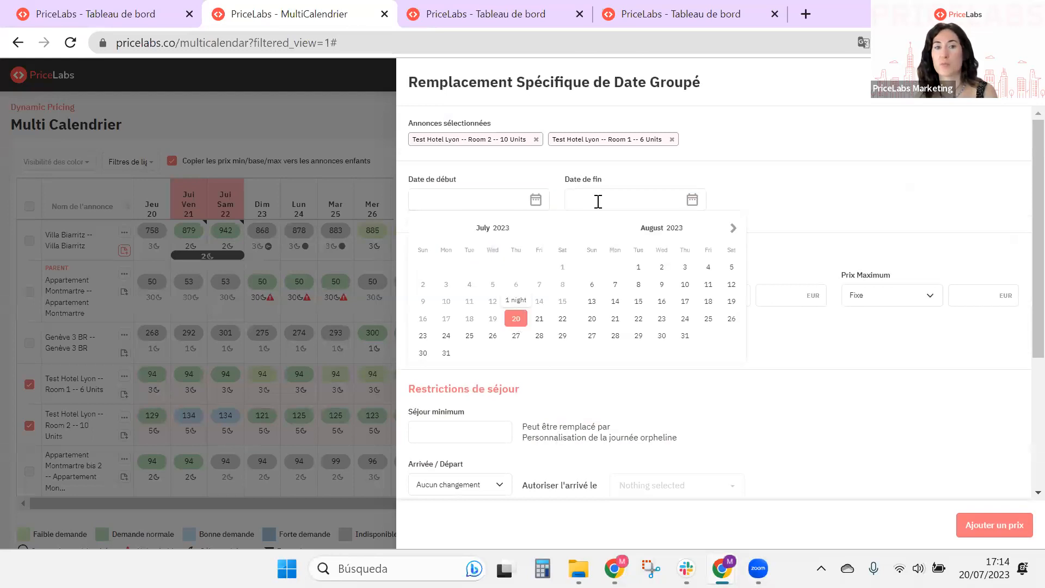
{"action": "left_click", "coordinate": [537, 326]}
{"action": "left_click", "coordinate": [574, 296]}
{"action": "type", "text": "150"}
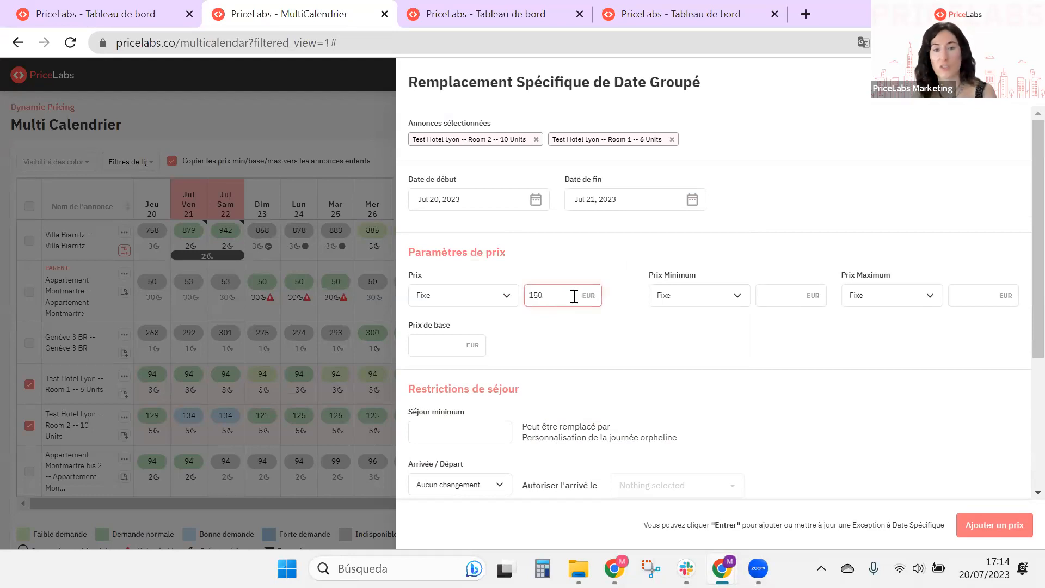
{"action": "left_click", "coordinate": [1001, 531]}
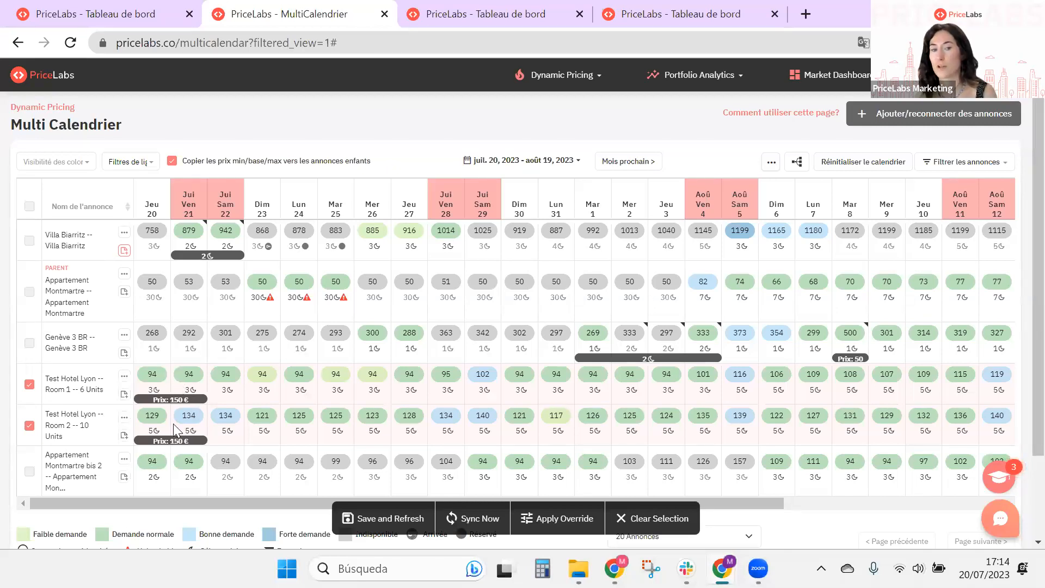
- Try to save and refresh the prices of Test Hotel Lyon Room 1 and Room 2 together
{"action": "left_click", "coordinate": [362, 521]}
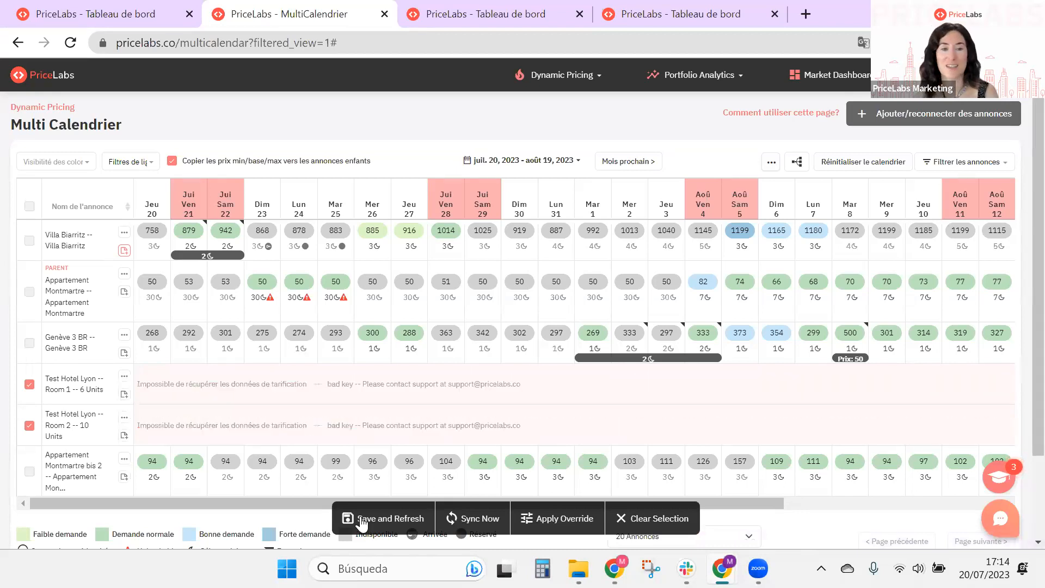
{"action": "left_click", "coordinate": [366, 523]}
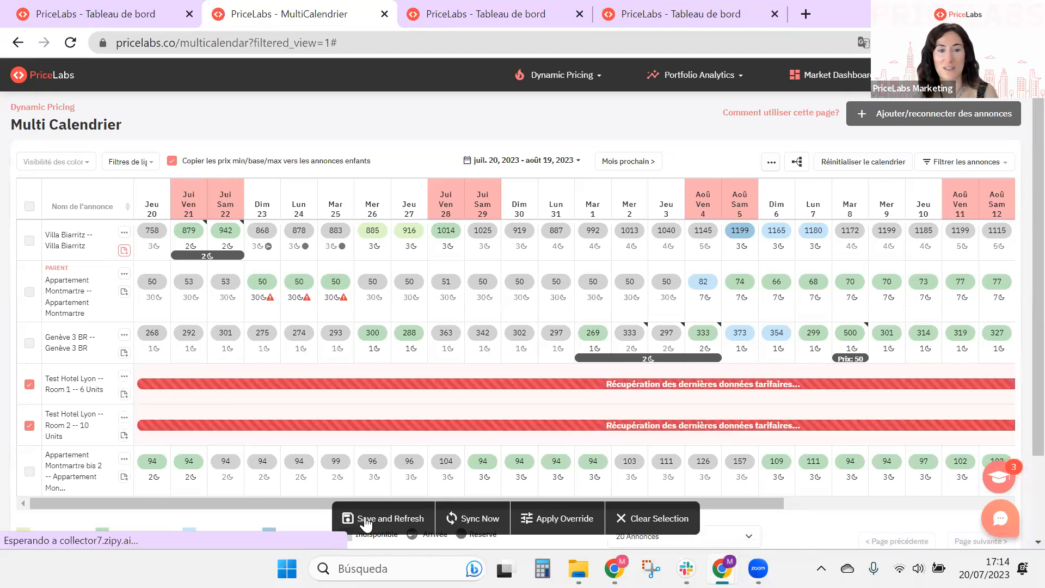
{"action": "left_click", "coordinate": [348, 490]}
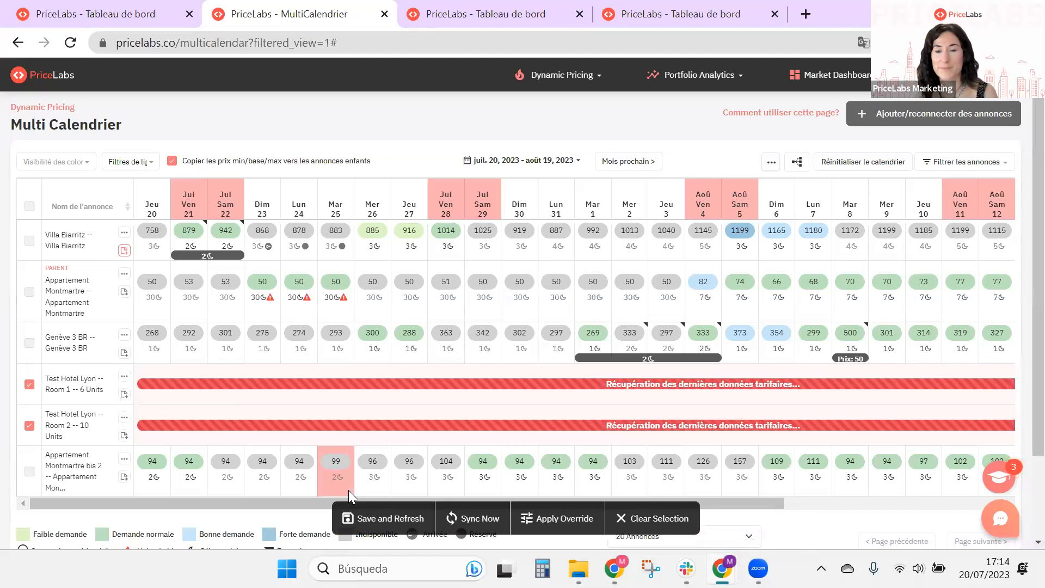
{"action": "left_click", "coordinate": [295, 459]}
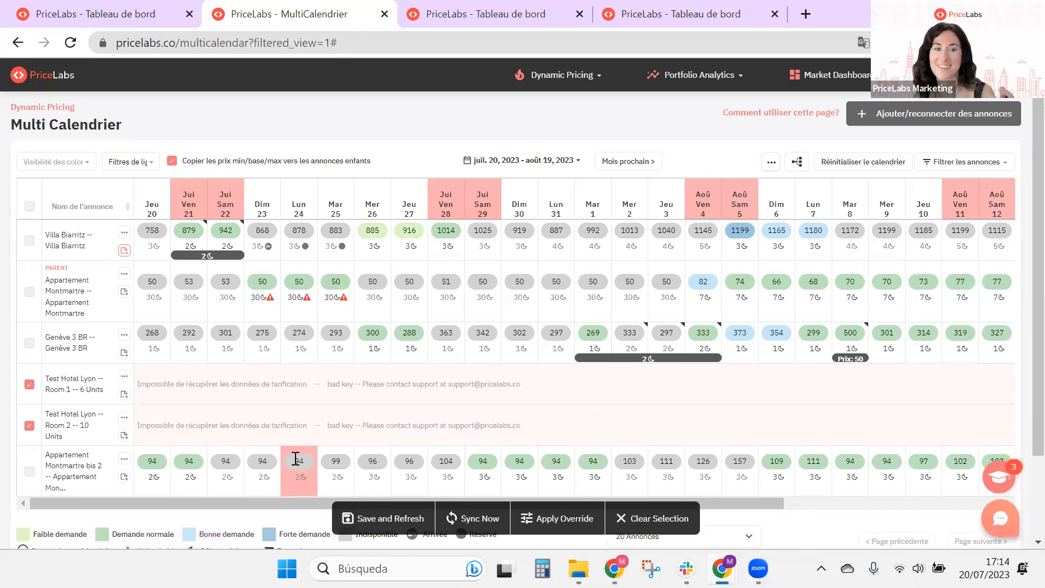
- Deselect both Test Hotel Lyon rooms and try to save and refresh Room 1 on its own
{"action": "left_click", "coordinate": [30, 425]}
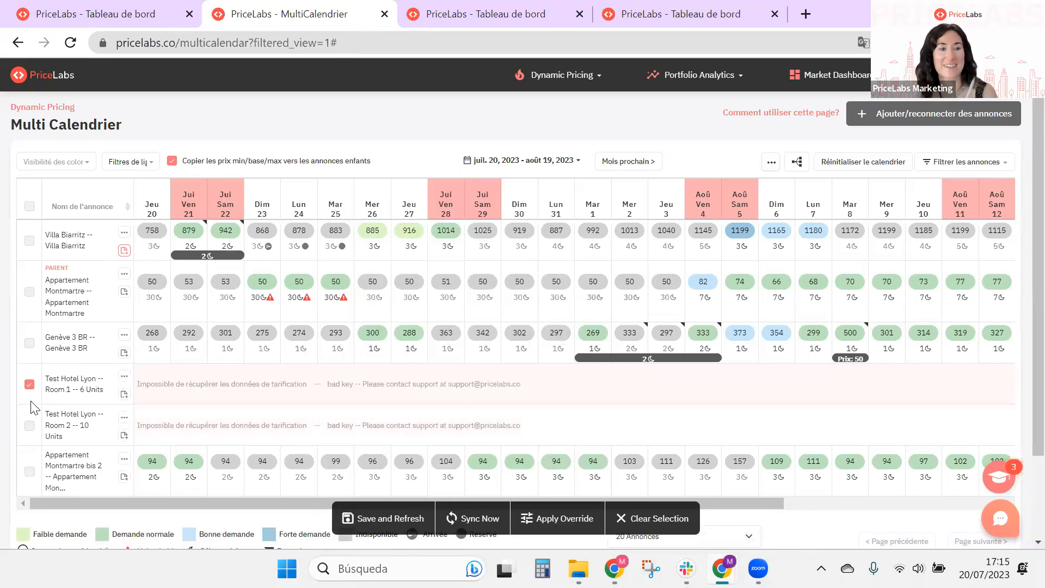
{"action": "left_click", "coordinate": [30, 384]}
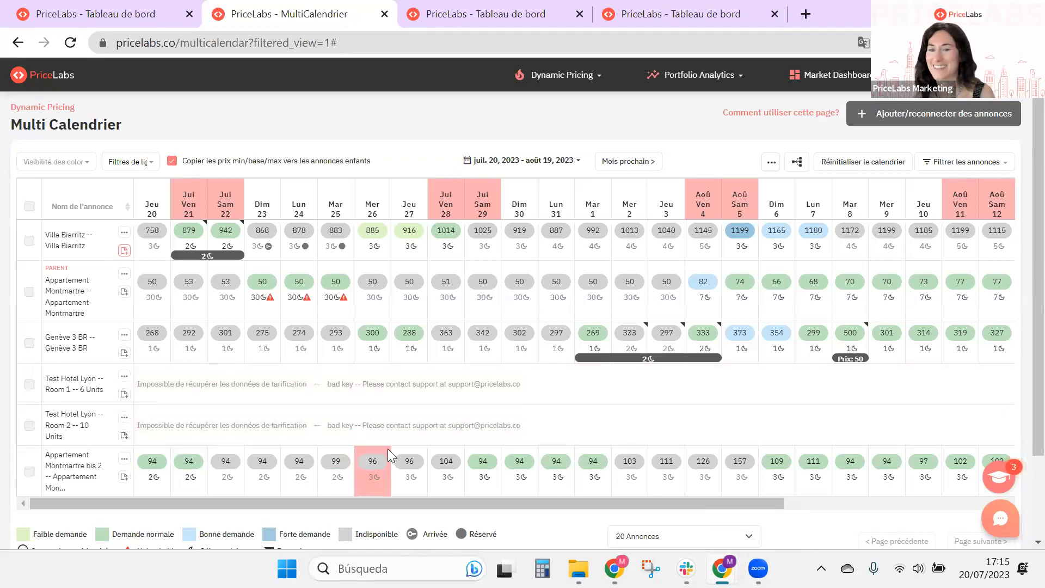
{"action": "left_click", "coordinate": [124, 377]}
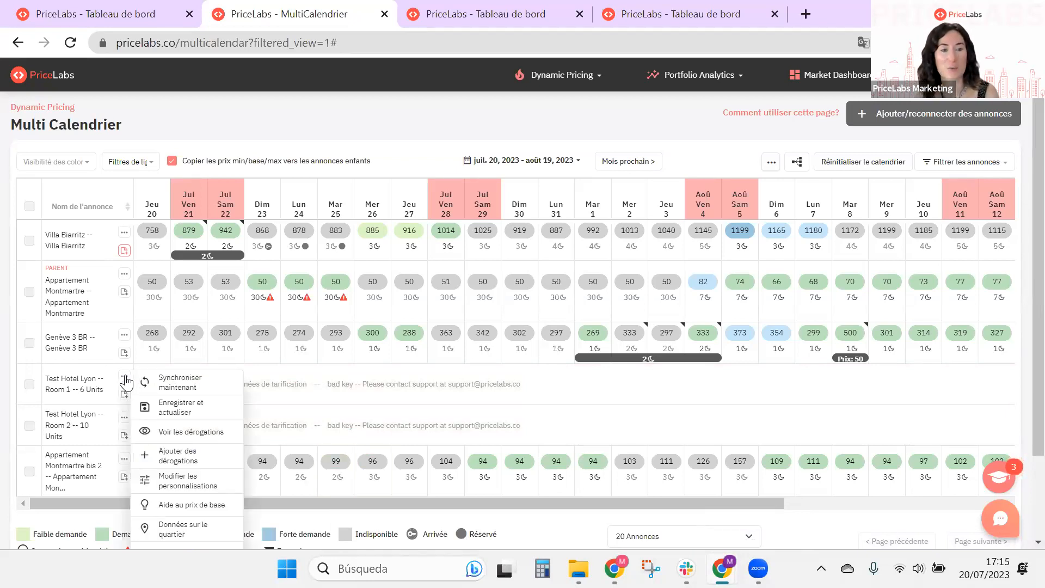
{"action": "left_click", "coordinate": [188, 412]}
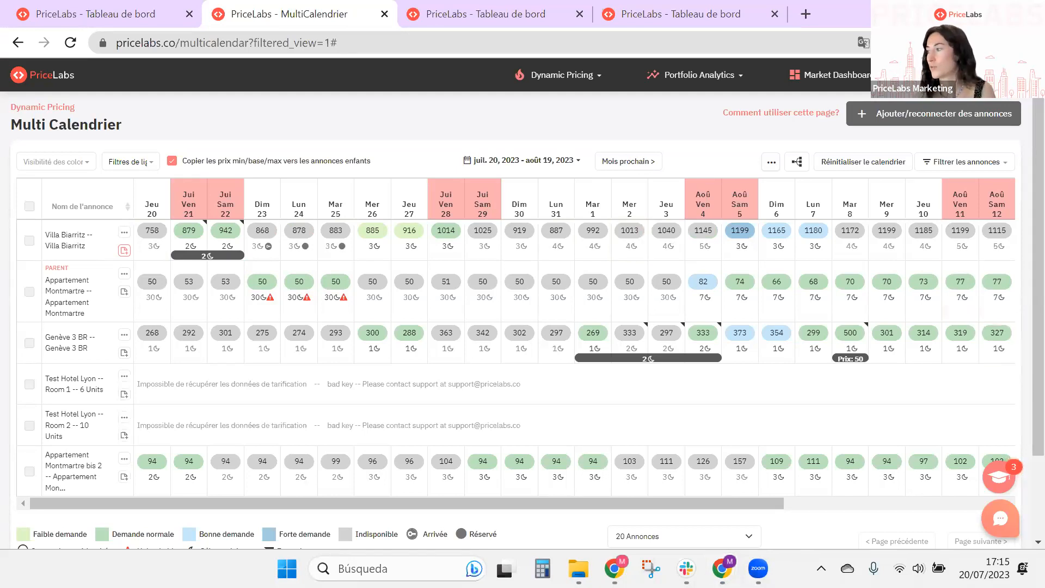
- Switch to the product presentation and advance to the slide on booking data in the future prices chart
{"action": "key", "text": "alt+Tab"}
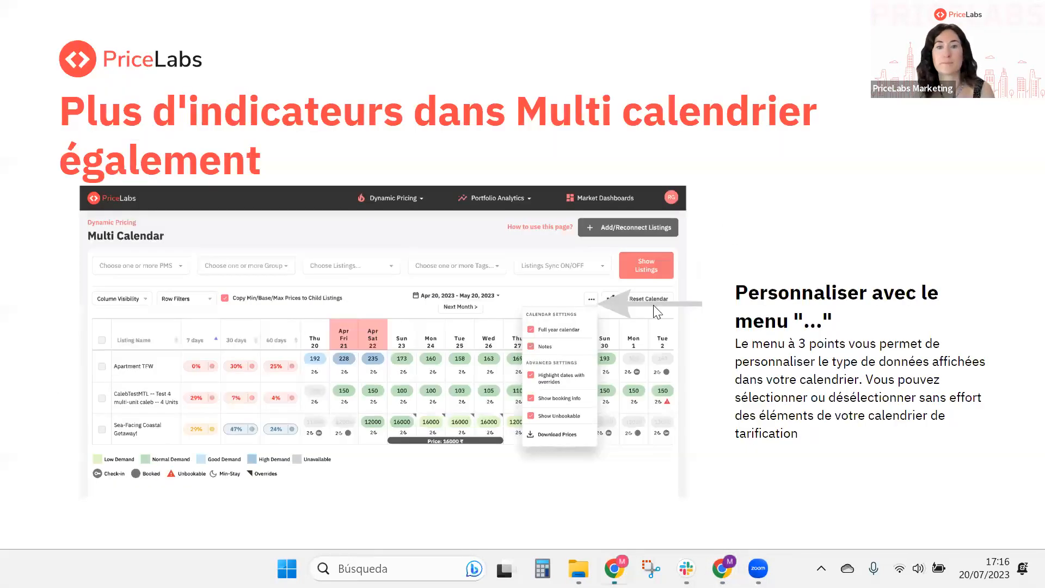
{"action": "left_click", "coordinate": [996, 222]}
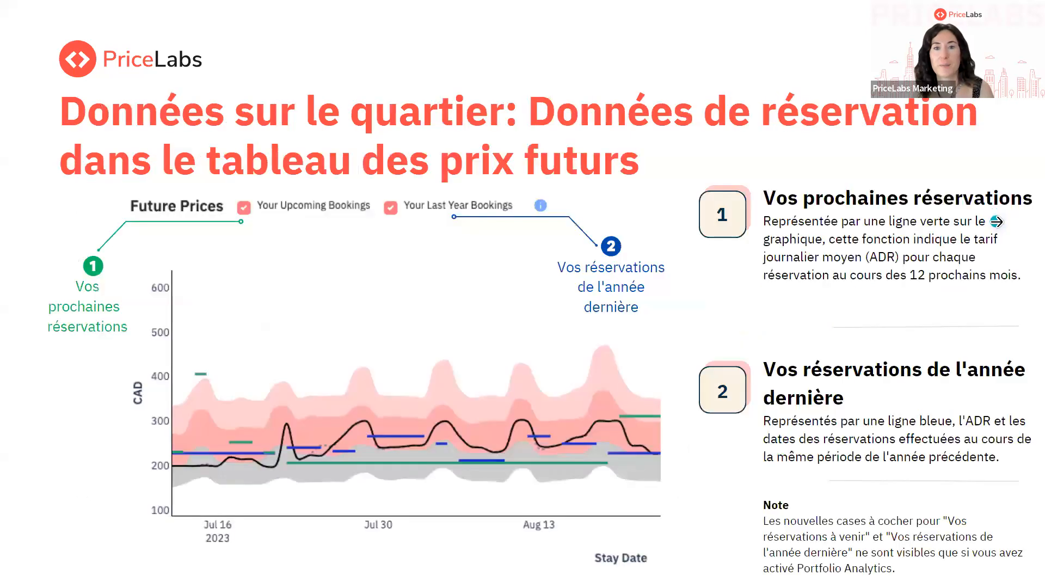